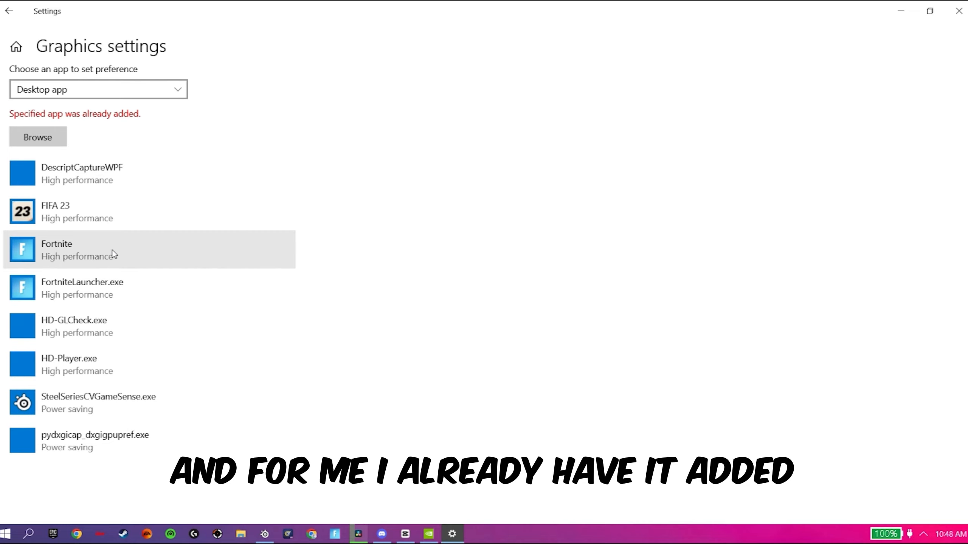
# Set the Fortnite app's graphics preference to High performance and save it
pyautogui.click(107, 255)
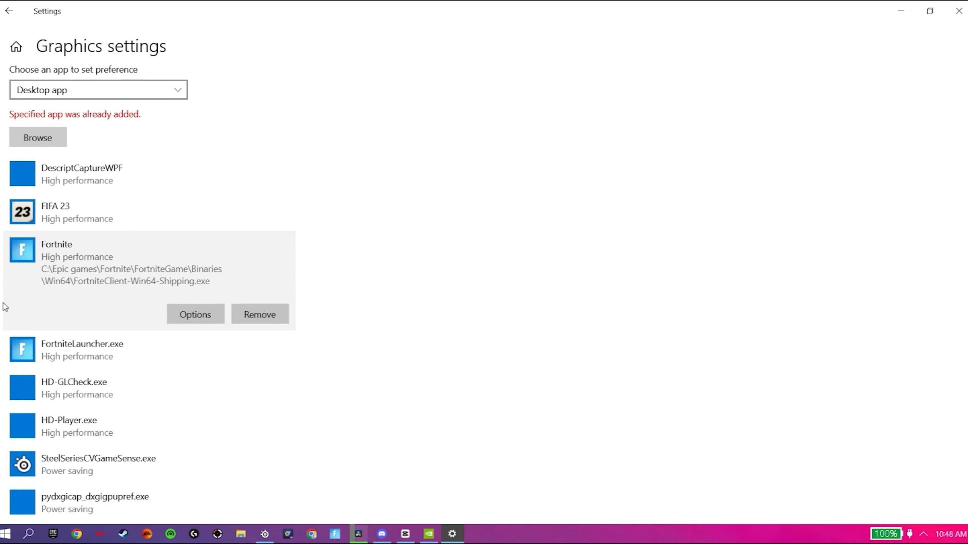
pyautogui.click(217, 311)
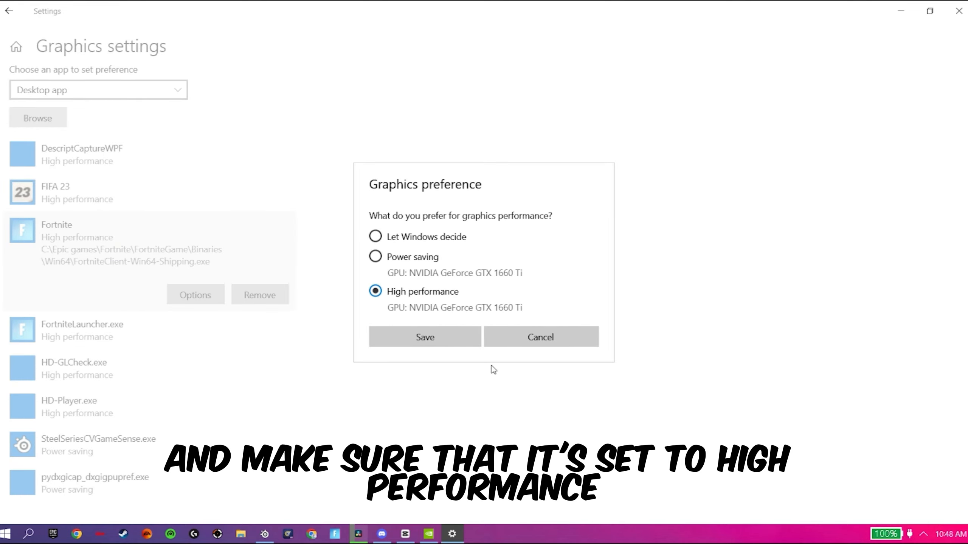
pyautogui.click(420, 338)
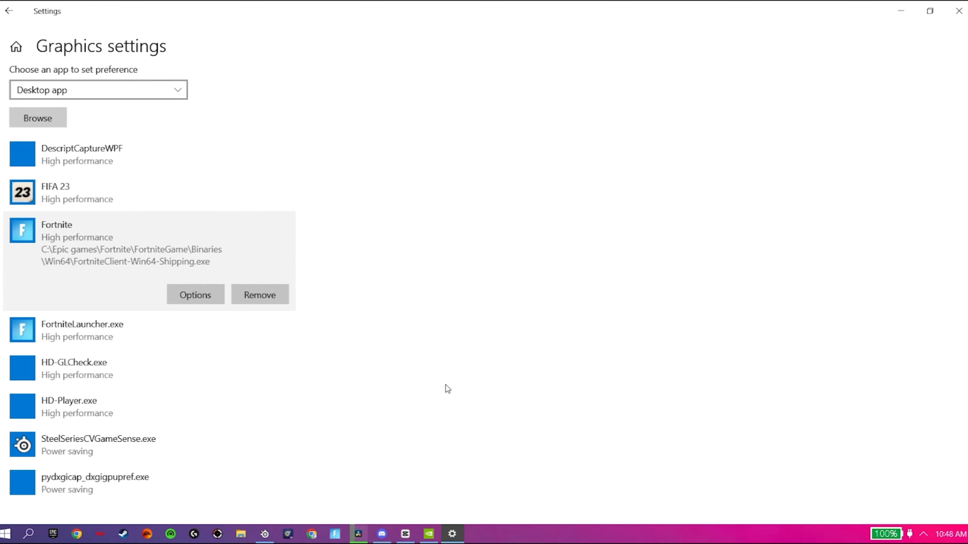
# Search Windows for "edit power plan" and open the plan's advanced power settings
pyautogui.click(22, 537)
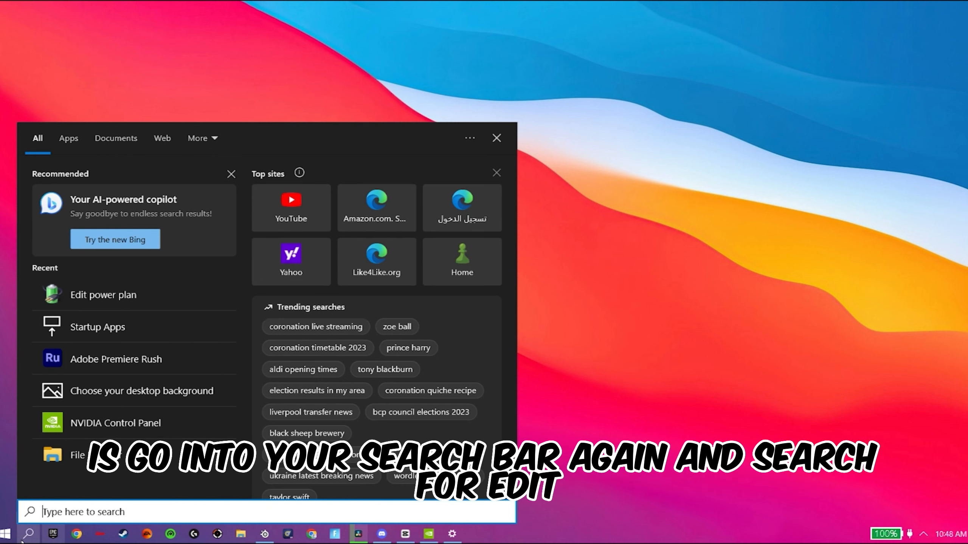
pyautogui.write('edit power pla')
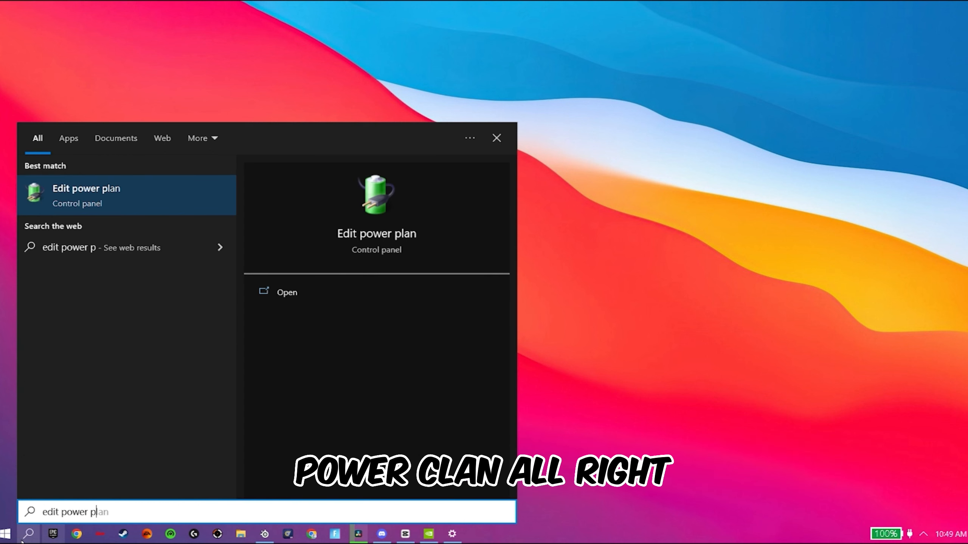
pyautogui.click(113, 202)
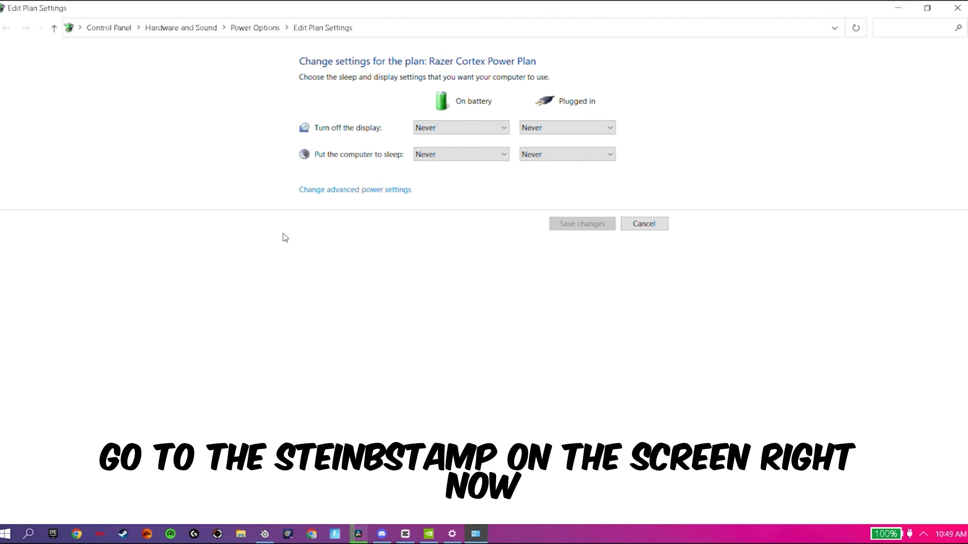
pyautogui.click(352, 190)
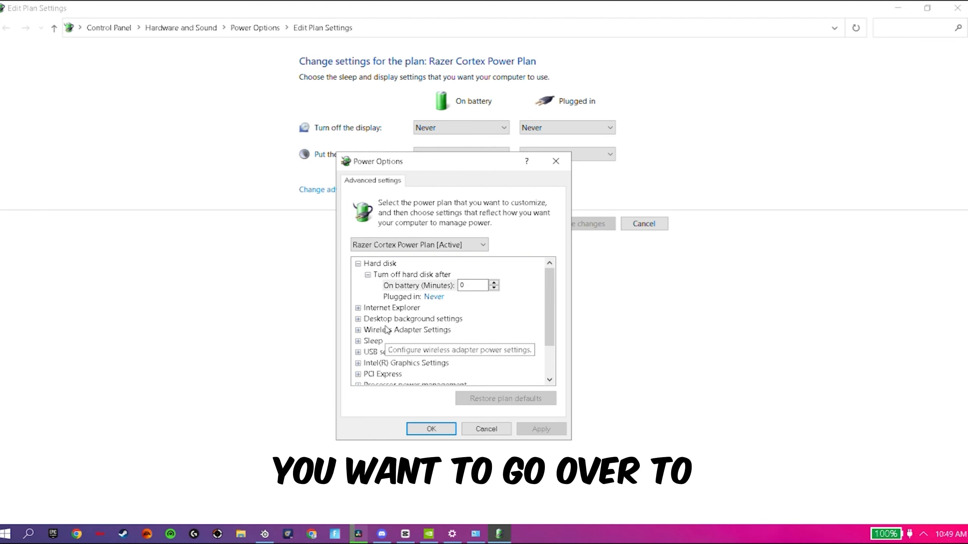
# Examine the power plan's Internet Explorer, Wireless Adapter and USB selective suspend settings for maximum performance options
pyautogui.scroll(-1, 412, 358)
pyautogui.click(358, 330)
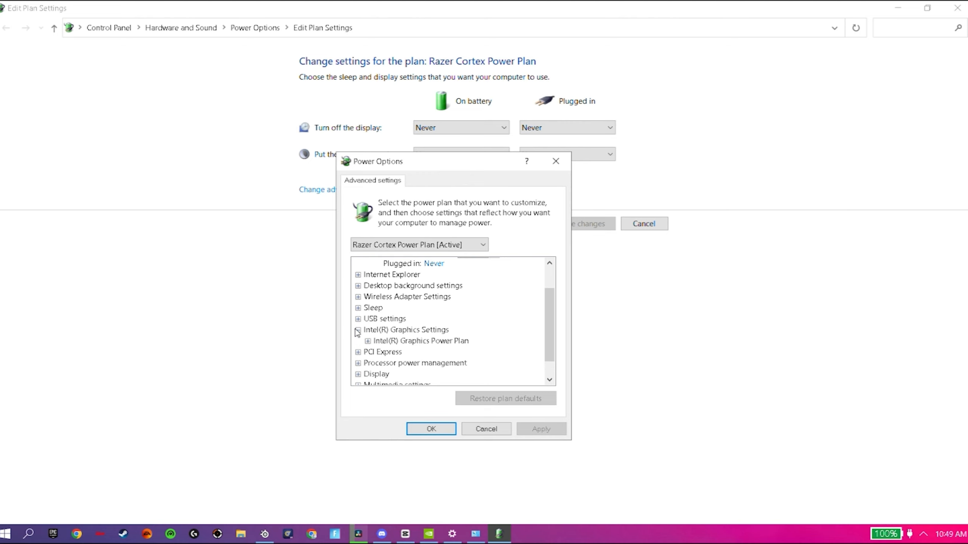
pyautogui.click(358, 331)
pyautogui.click(358, 319)
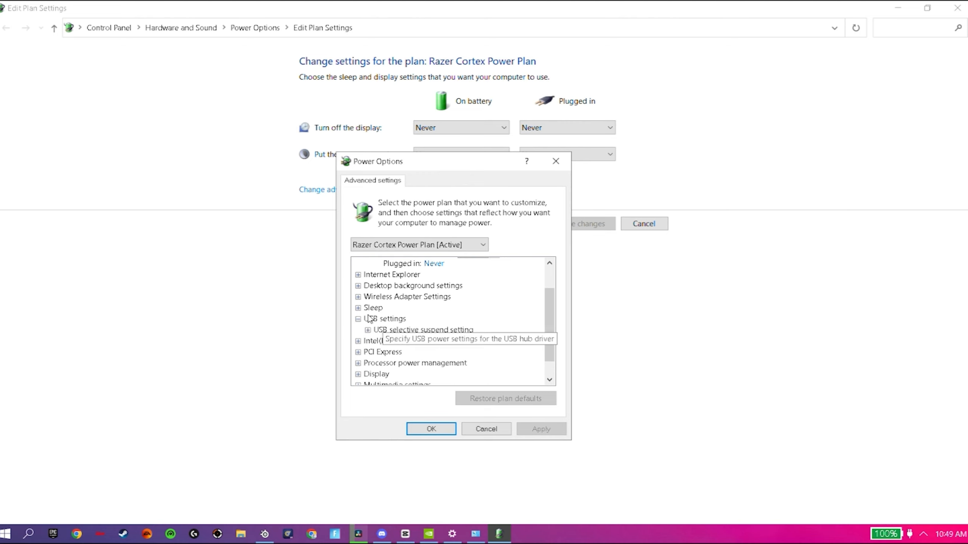
pyautogui.click(357, 308)
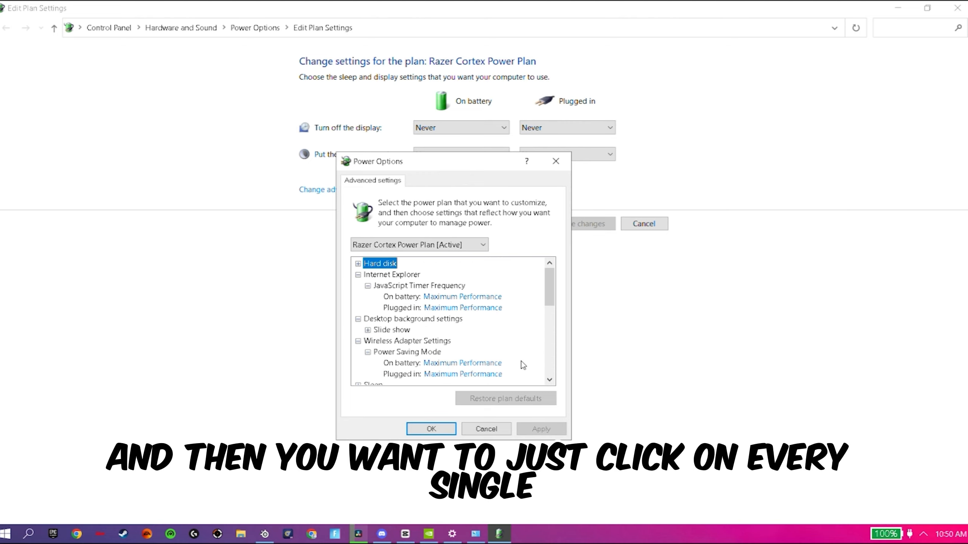
pyautogui.scroll(-2, 432, 305)
pyautogui.click(366, 341)
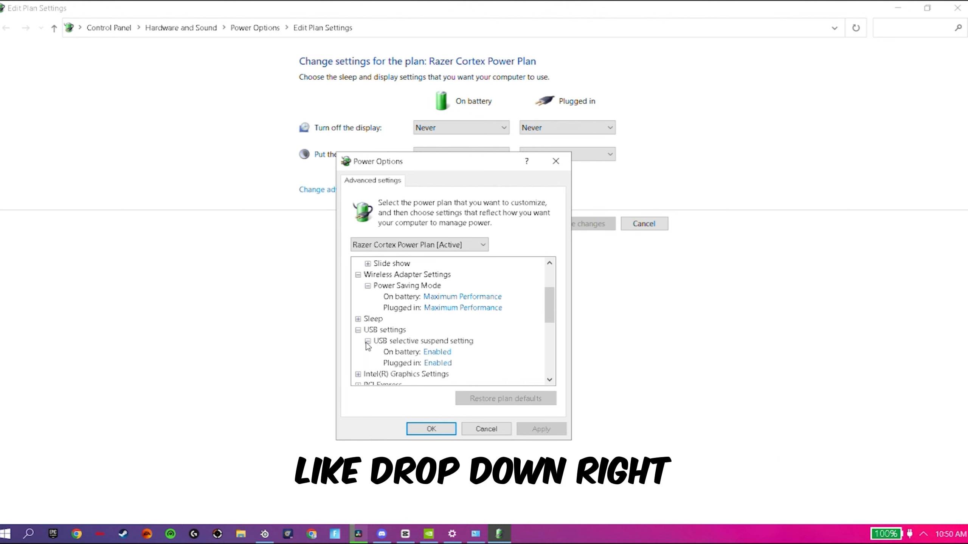
pyautogui.scroll(2, 485, 314)
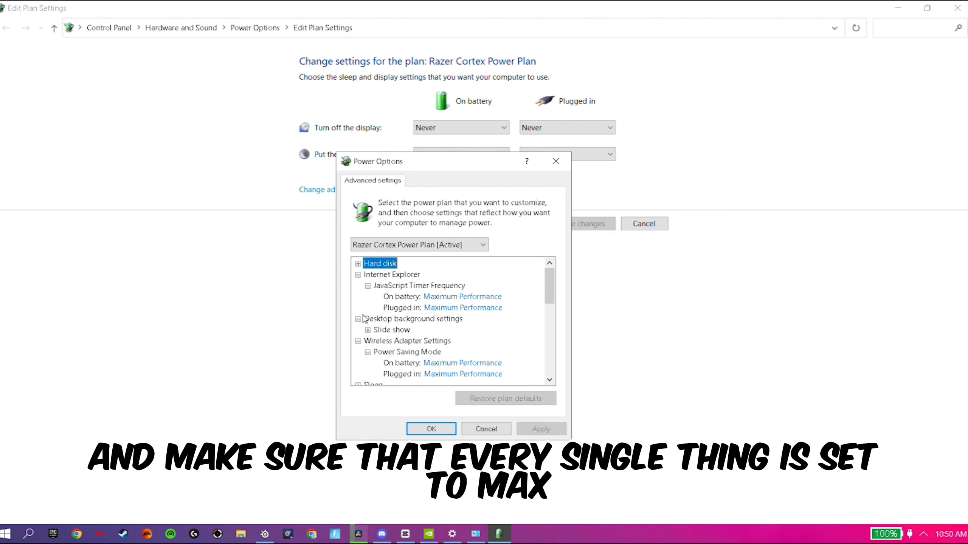
pyautogui.scroll(-4, 450, 327)
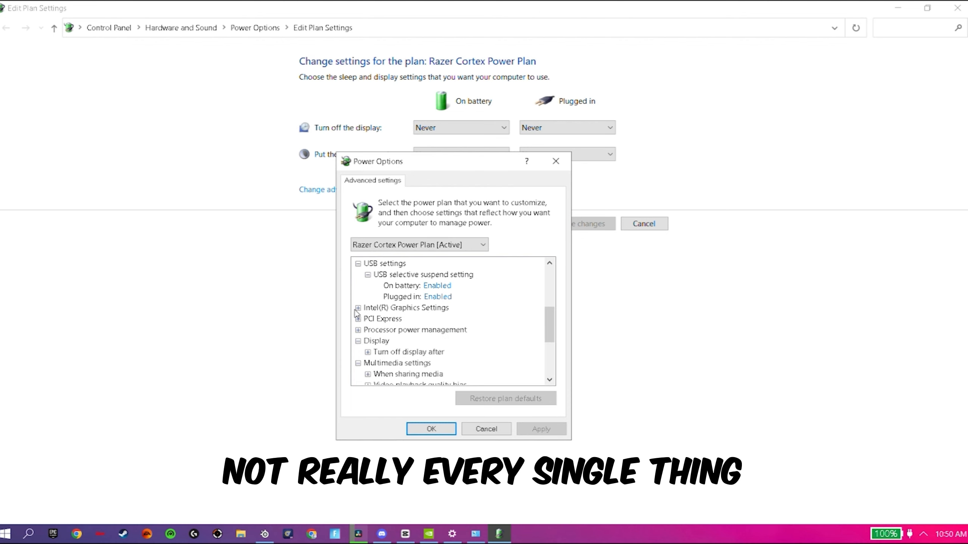
# Set the Intel(R) Graphics Power Plan on battery to Maximum Performance
pyautogui.click(358, 308)
pyautogui.click(379, 320)
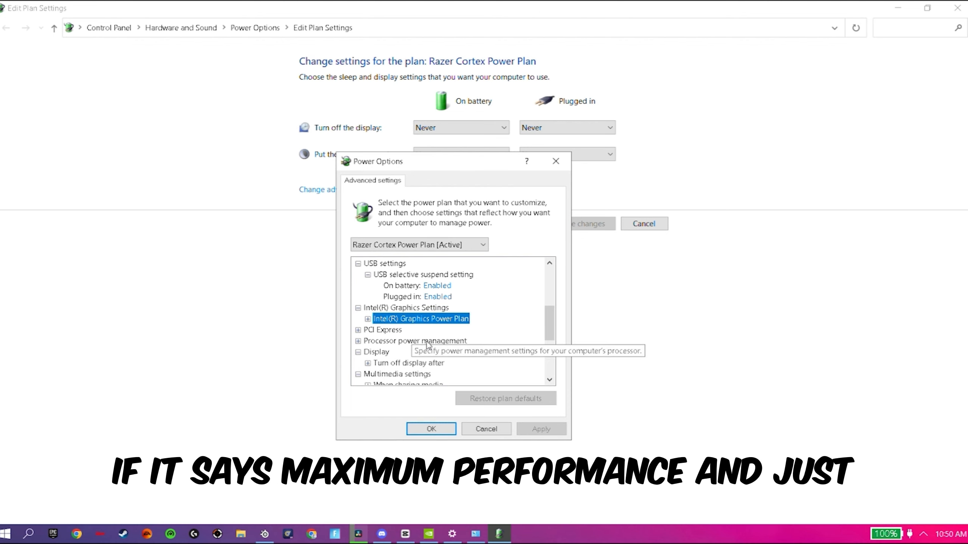
pyautogui.click(369, 319)
pyautogui.click(427, 331)
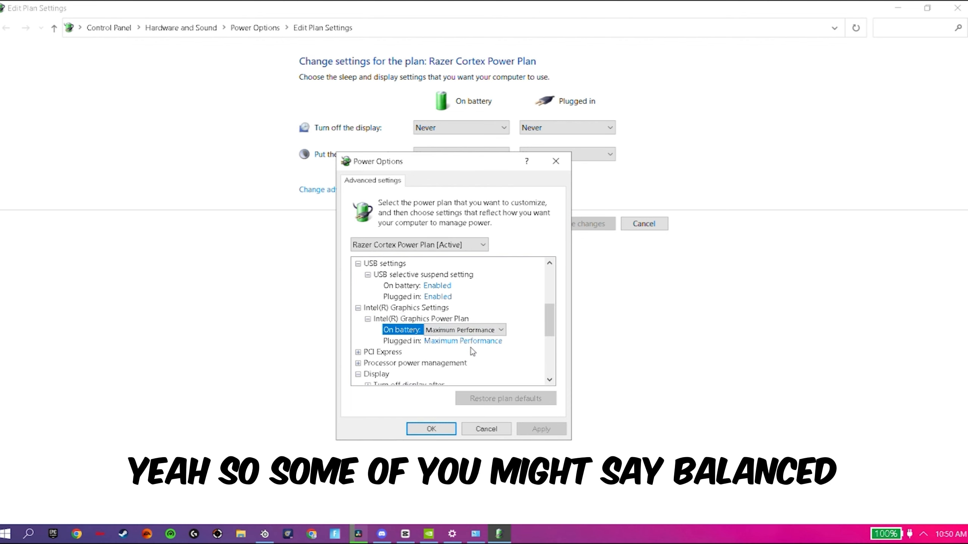
pyautogui.click(458, 330)
pyautogui.click(460, 332)
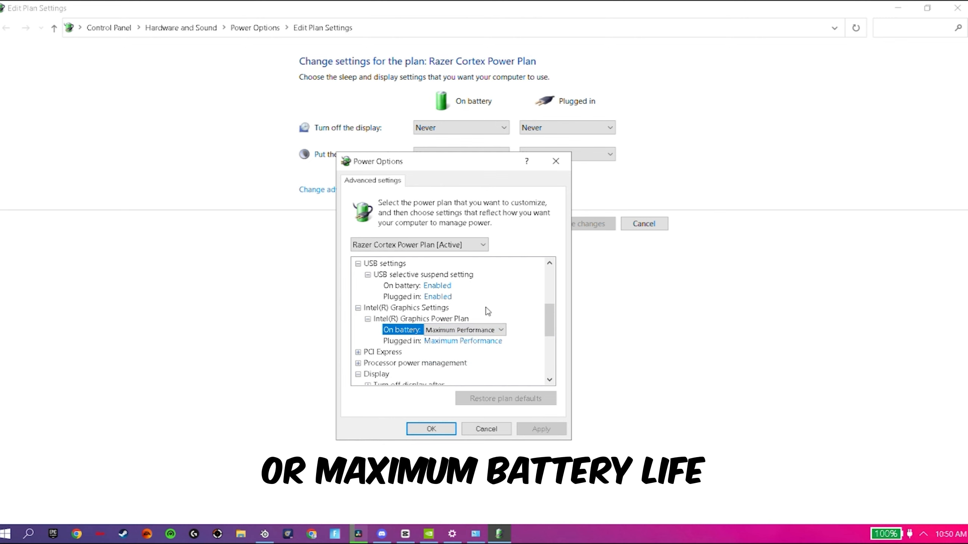
# Examine the PCI Express group and the processor power management settings, including core parking, system cooling policy and maximum processor state
pyautogui.click(357, 352)
pyautogui.scroll(-1, 357, 356)
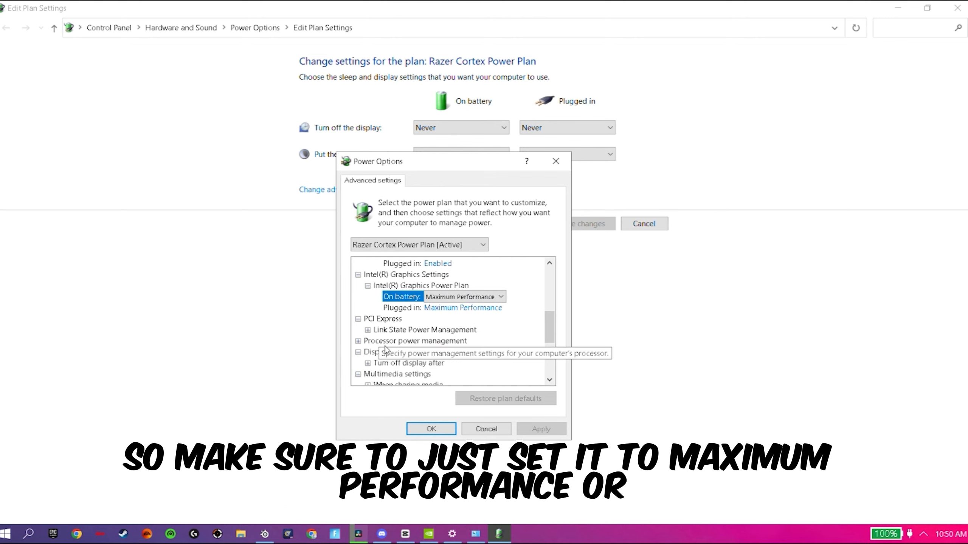
pyautogui.click(358, 341)
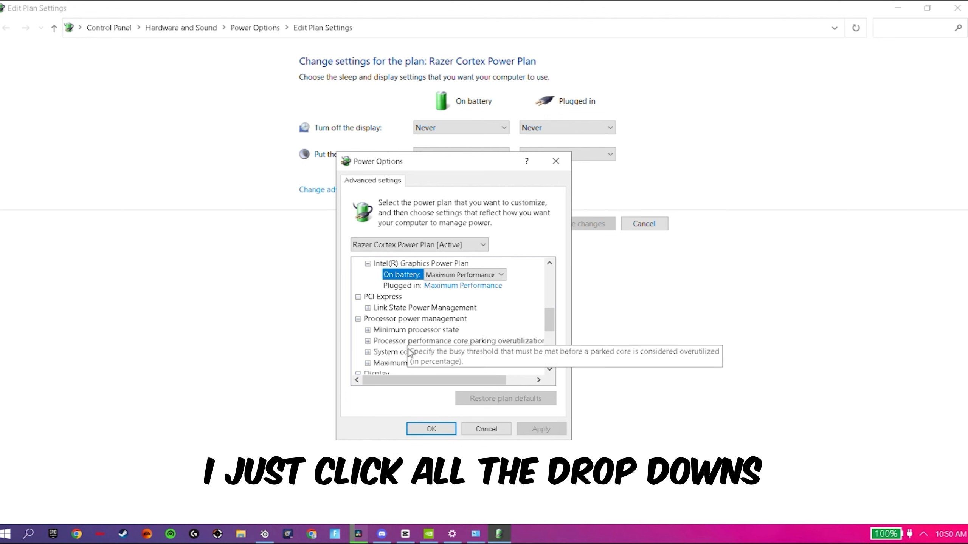
pyautogui.scroll(-1, 373, 350)
pyautogui.click(368, 329)
pyautogui.scroll(-1, 378, 330)
pyautogui.click(368, 329)
pyautogui.scroll(-1, 405, 331)
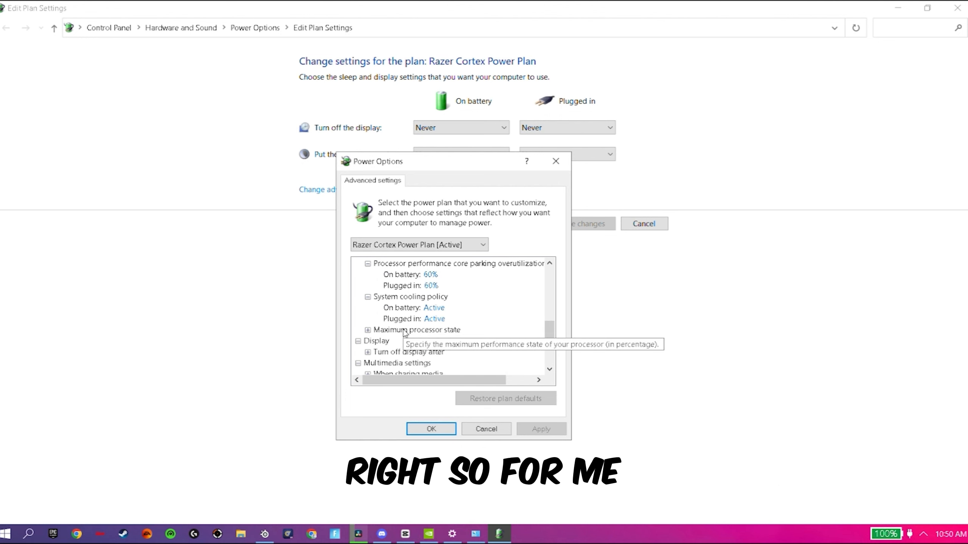
pyautogui.click(368, 330)
# Collapse the Multimedia settings and Battery groups and close the advanced power options
pyautogui.scroll(-2, 368, 330)
pyautogui.click(358, 318)
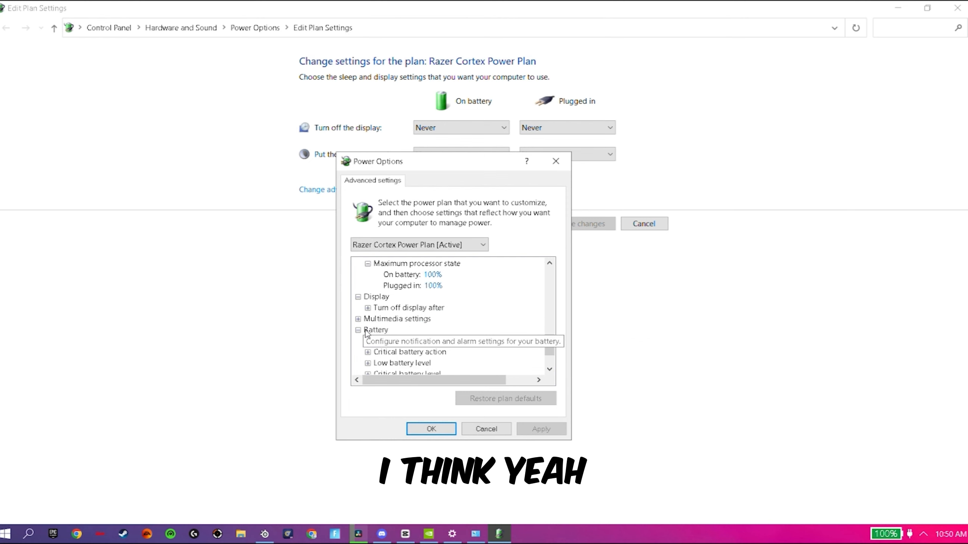
pyautogui.click(375, 330)
pyautogui.click(358, 330)
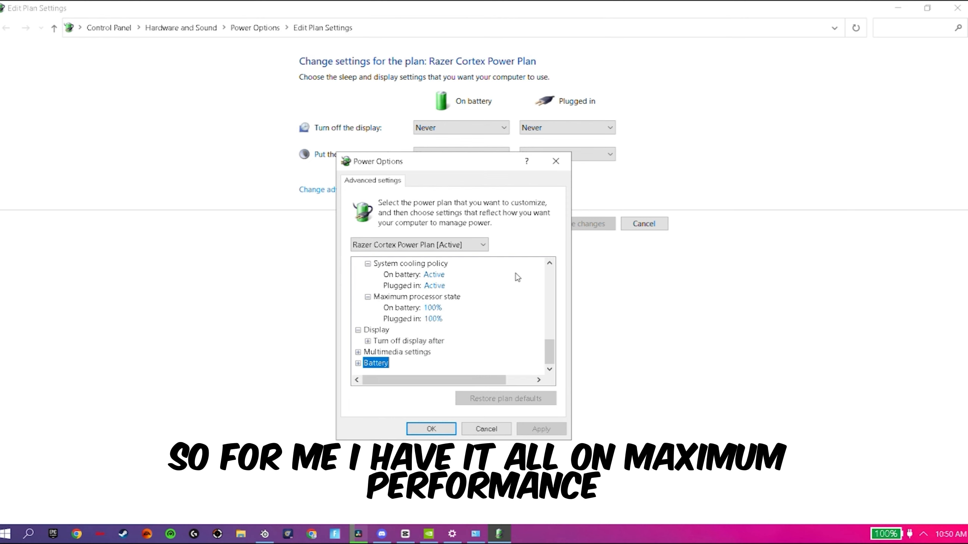
pyautogui.scroll(6, 516, 275)
pyautogui.click(555, 161)
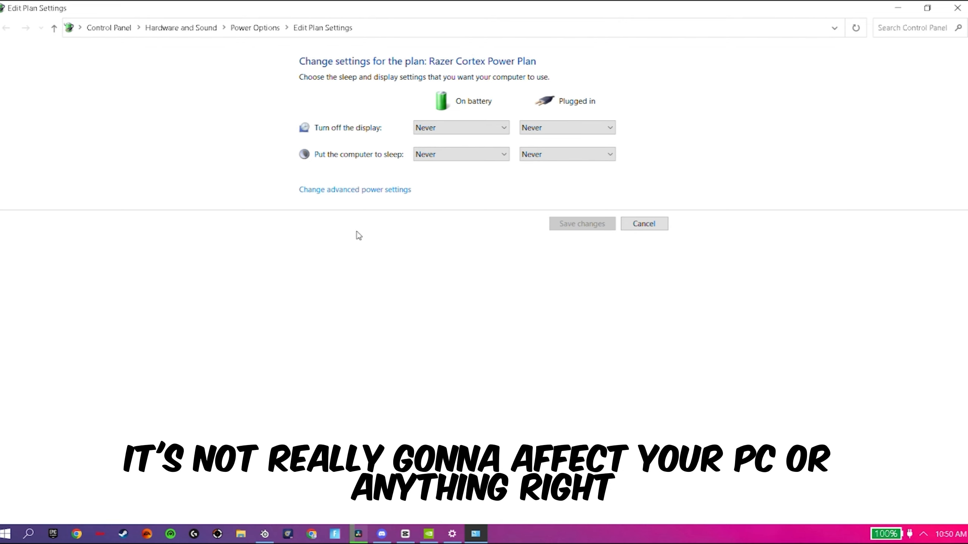
pyautogui.hotkey('alt', 'z')
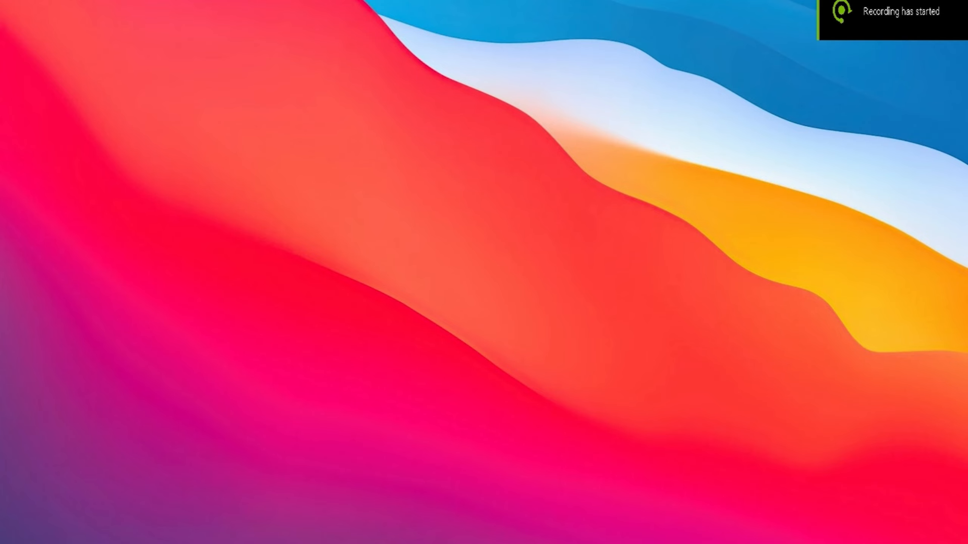
# Search Windows for "startup apps" and open the Startup Apps settings
pyautogui.press('super+s')
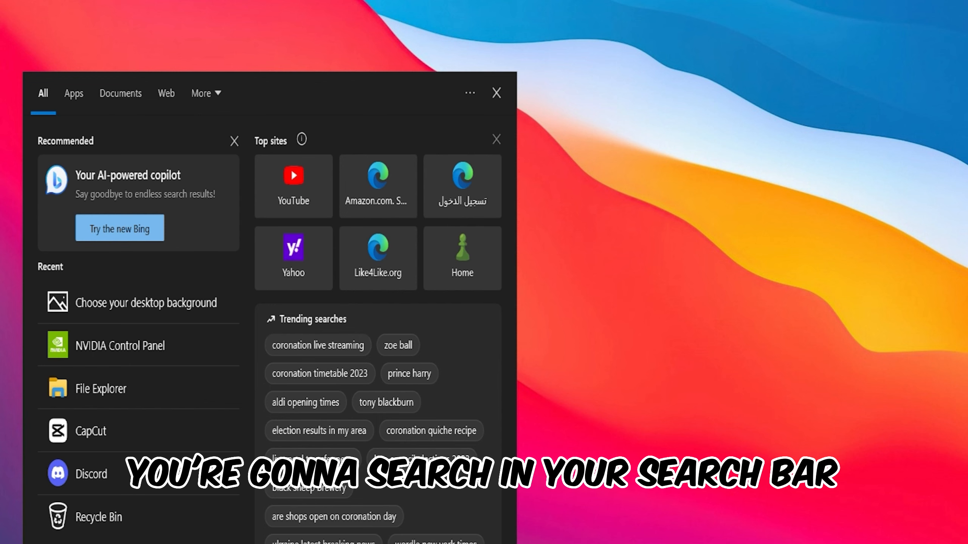
pyautogui.write('startup')
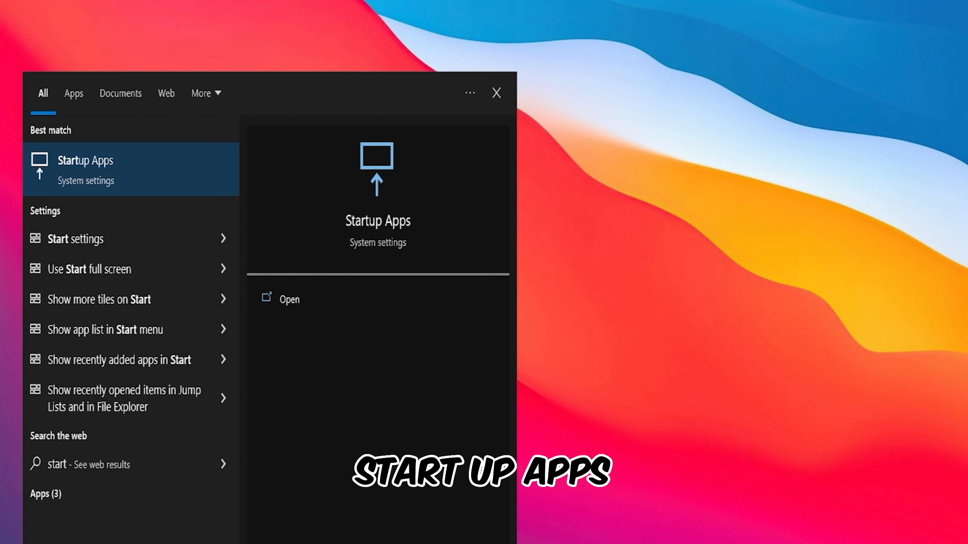
pyautogui.write(' apps')
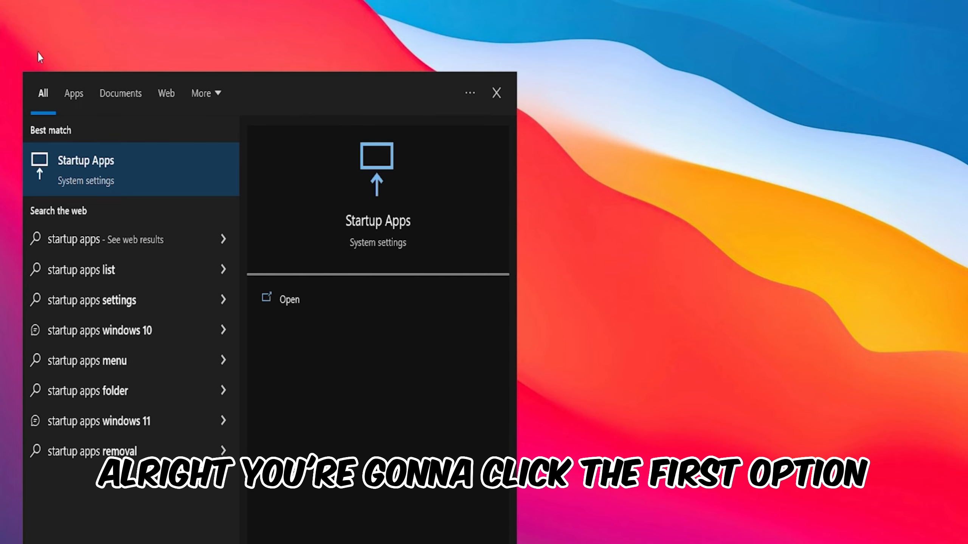
pyautogui.click(88, 168)
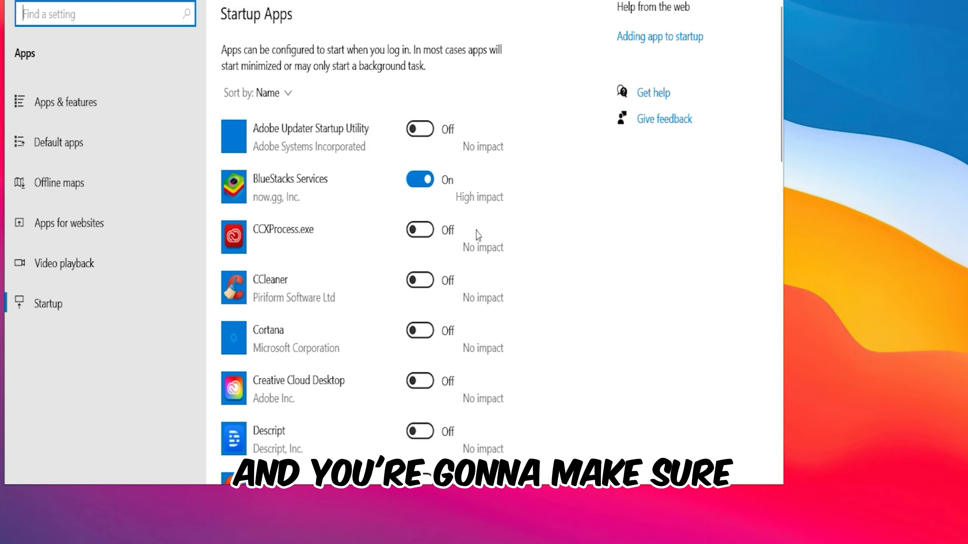
# Turn off BlueStacks Services at startup, maximize the settings window and check the on/off state of the other startup apps
pyautogui.click(423, 179)
pyautogui.press('super+Up')
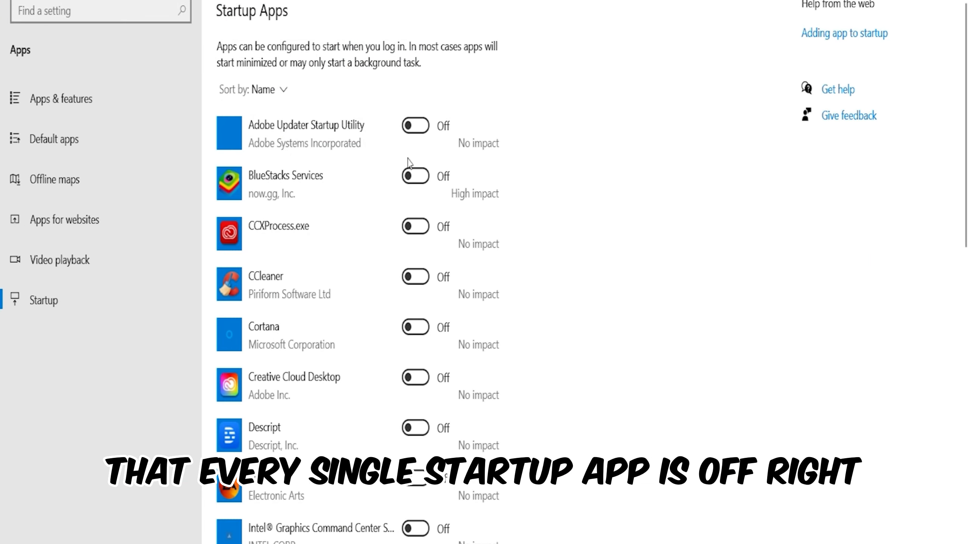
pyautogui.scroll(-15, 387, 217)
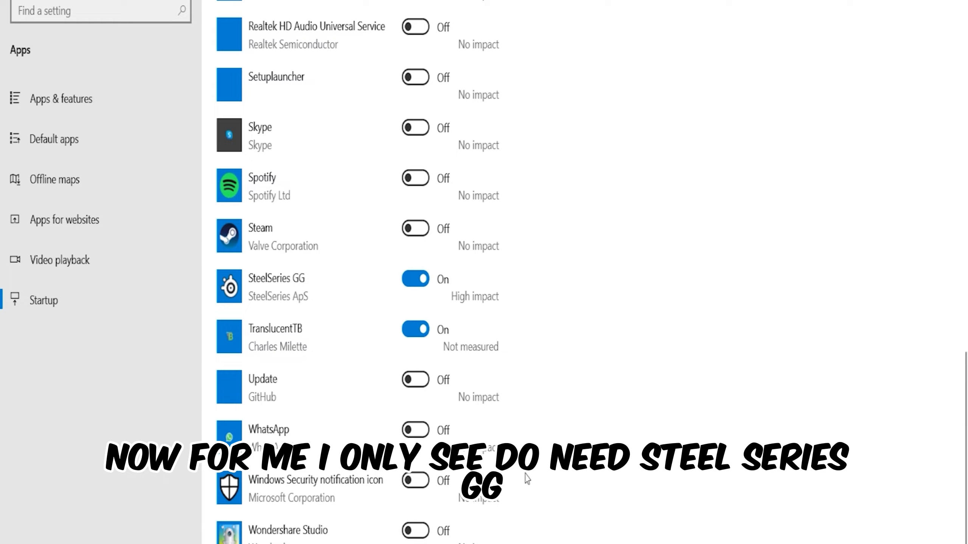
pyautogui.scroll(15, 366, 282)
pyautogui.scroll(2, 378, 297)
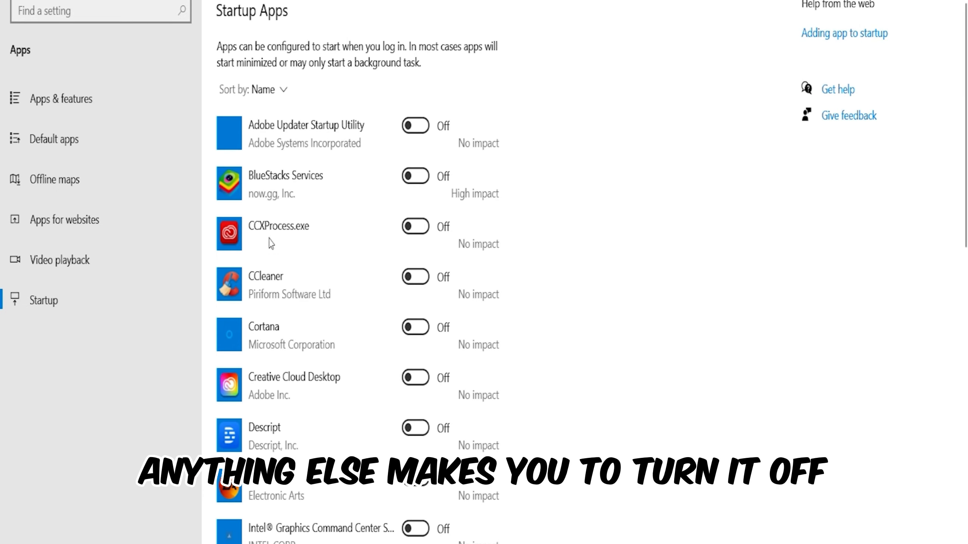
pyautogui.scroll(-15, 453, 284)
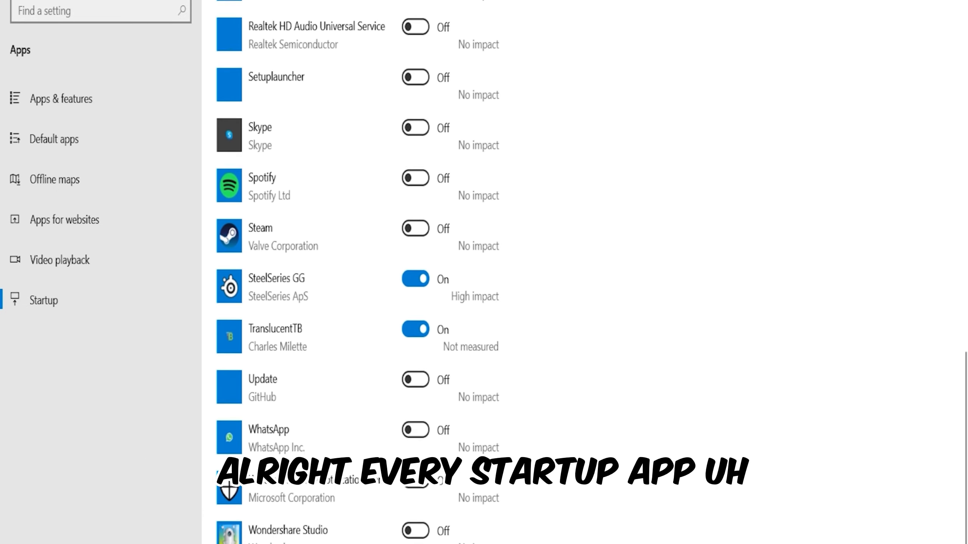
pyautogui.scroll(2, 395, 493)
pyautogui.scroll(-2, 290, 319)
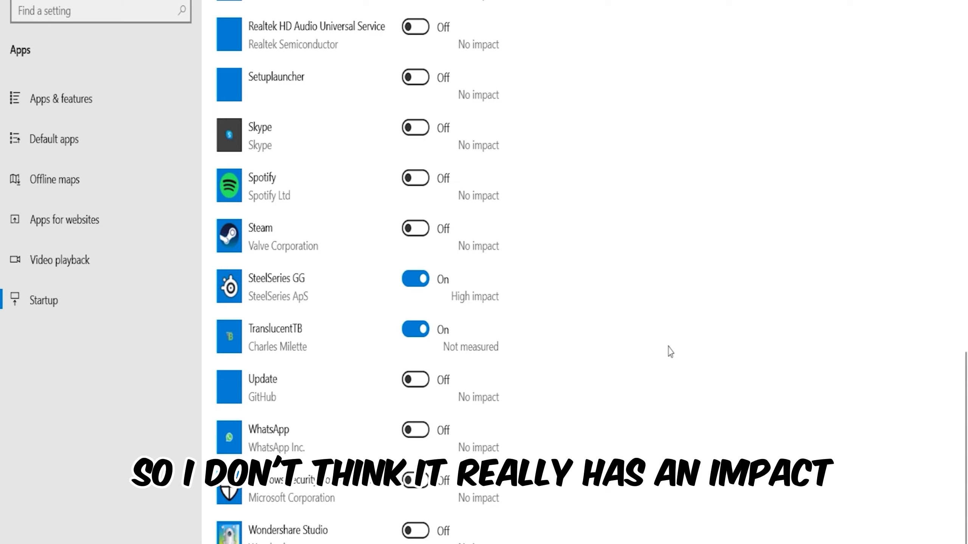
pyautogui.scroll(15, 519, 258)
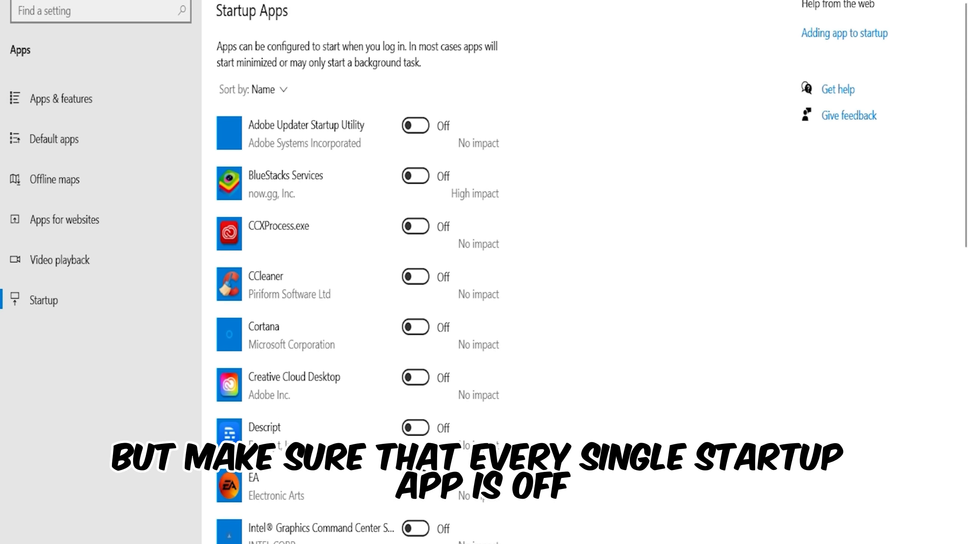
pyautogui.click(32, 10)
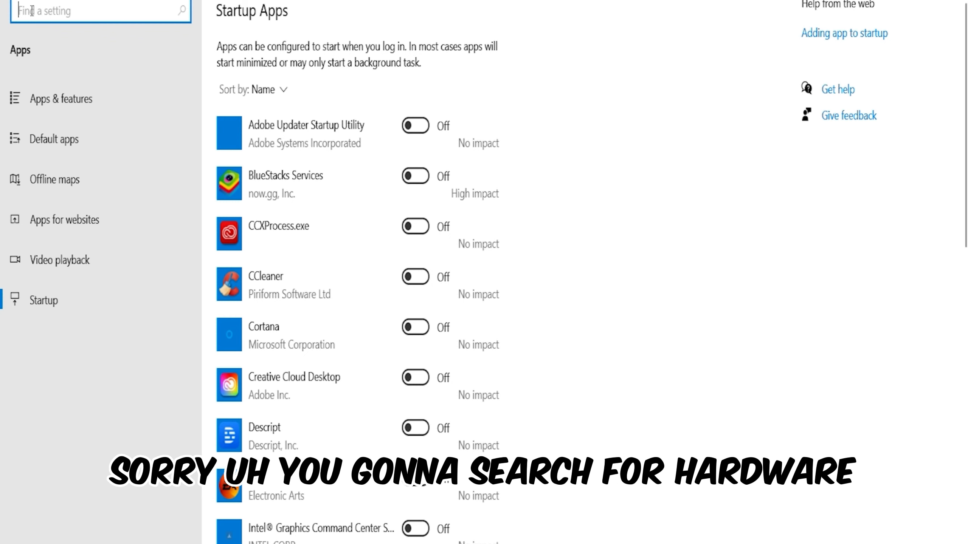
pyautogui.write('hardw')
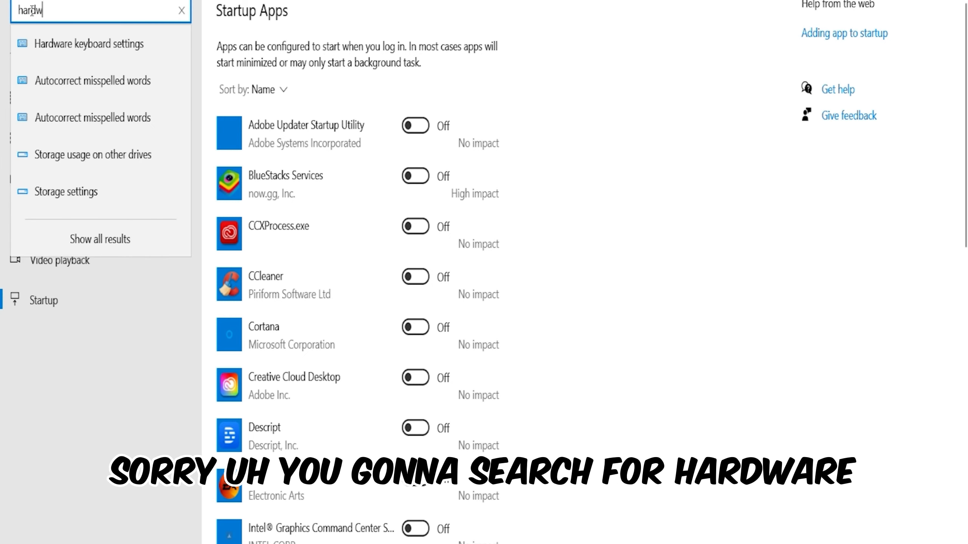
pyautogui.write('are gp')
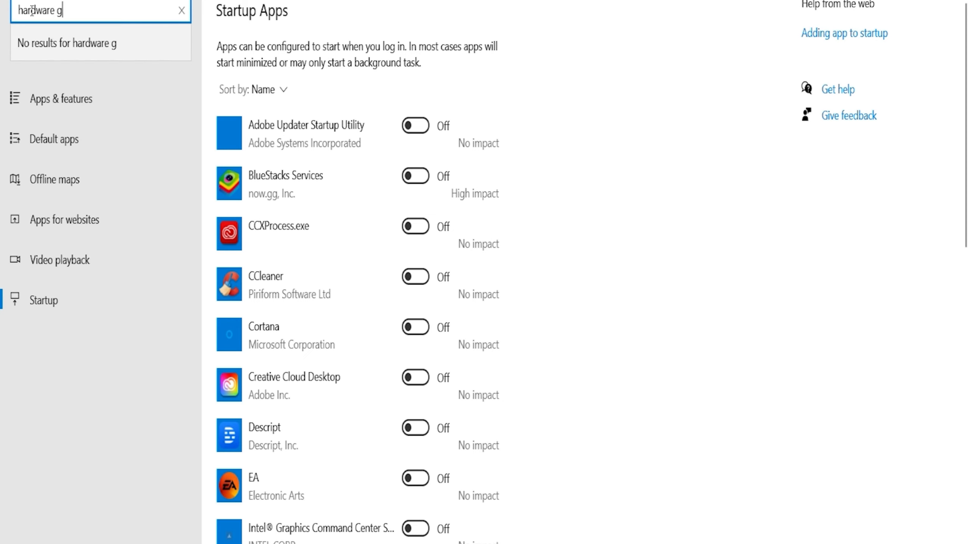
pyautogui.press('BackSpace')
pyautogui.press('BackSpace')
pyautogui.press('BackSpace')
pyautogui.press('BackSpace')
pyautogui.press('BackSpace')
pyautogui.press('BackSpace')
pyautogui.press('BackSpace')
pyautogui.press('BackSpace')
pyautogui.press('BackSpace')
pyautogui.press('BackSpace')
pyautogui.press('BackSpace')
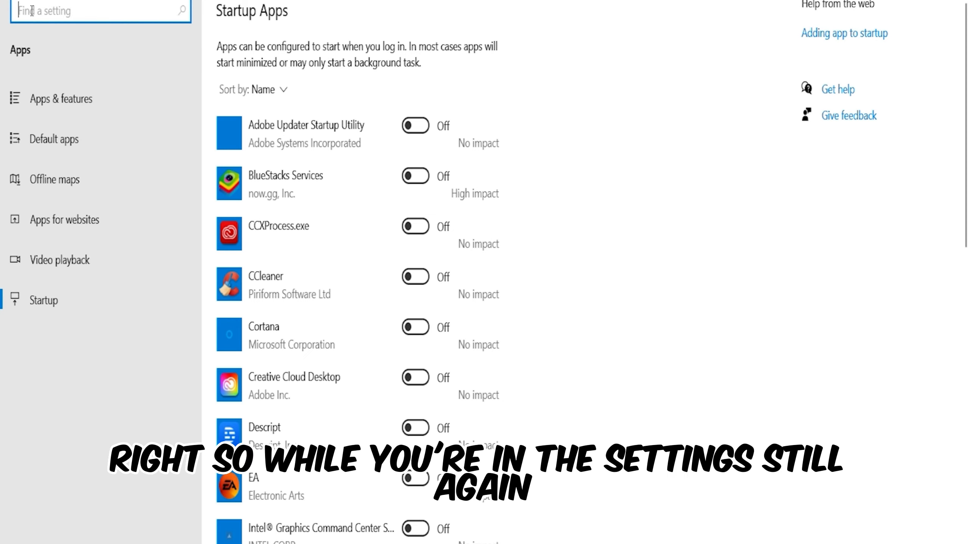
# Search the settings for storage, open the Storage settings and show the Temporary files category
pyautogui.write('s')
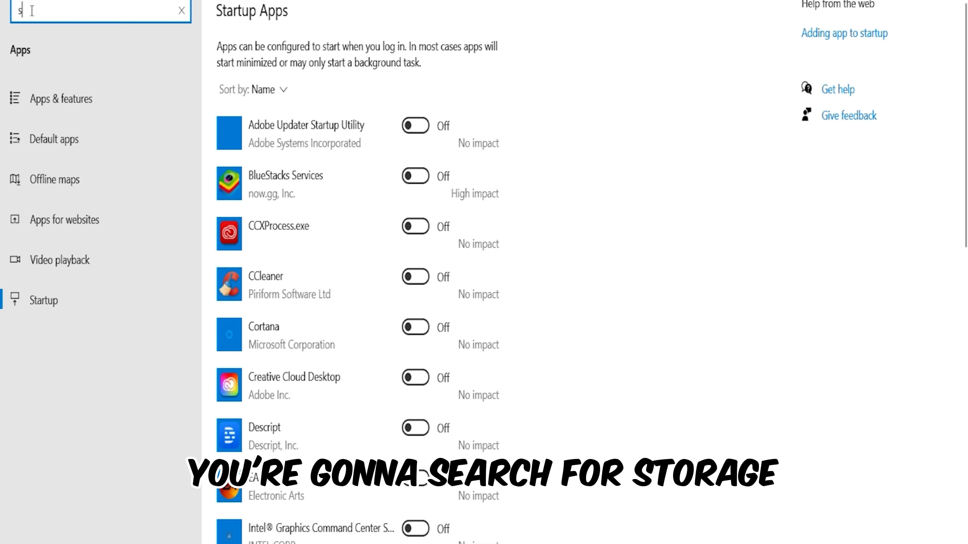
pyautogui.write('torag')
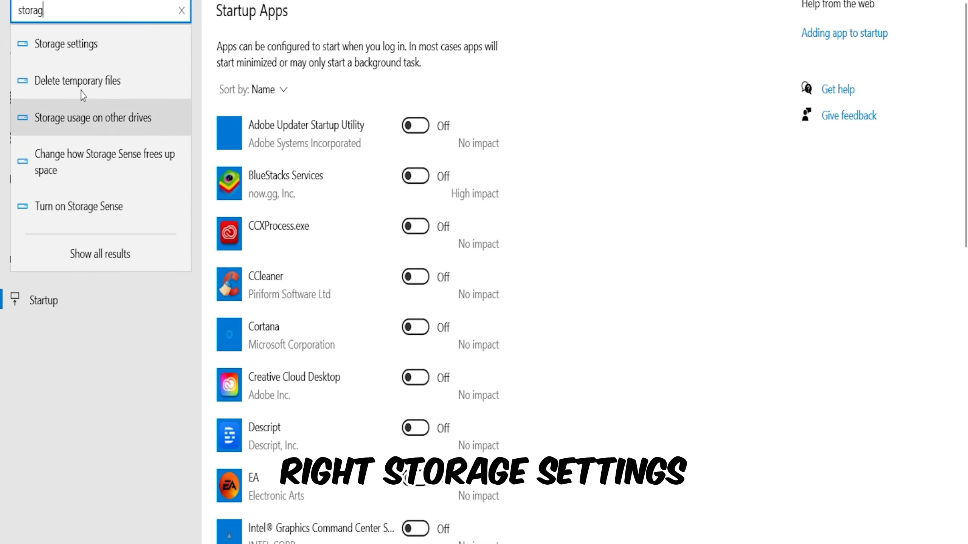
pyautogui.click(66, 44)
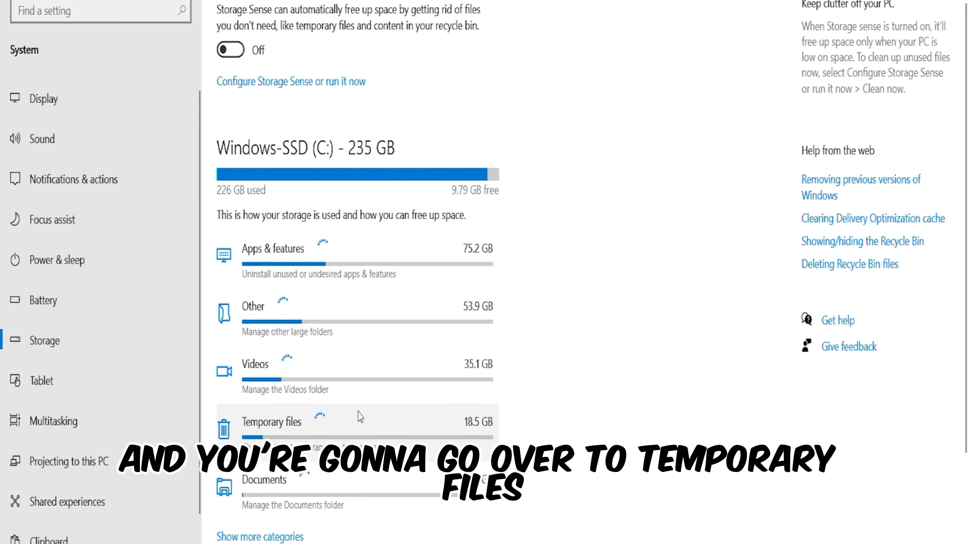
pyautogui.click(317, 423)
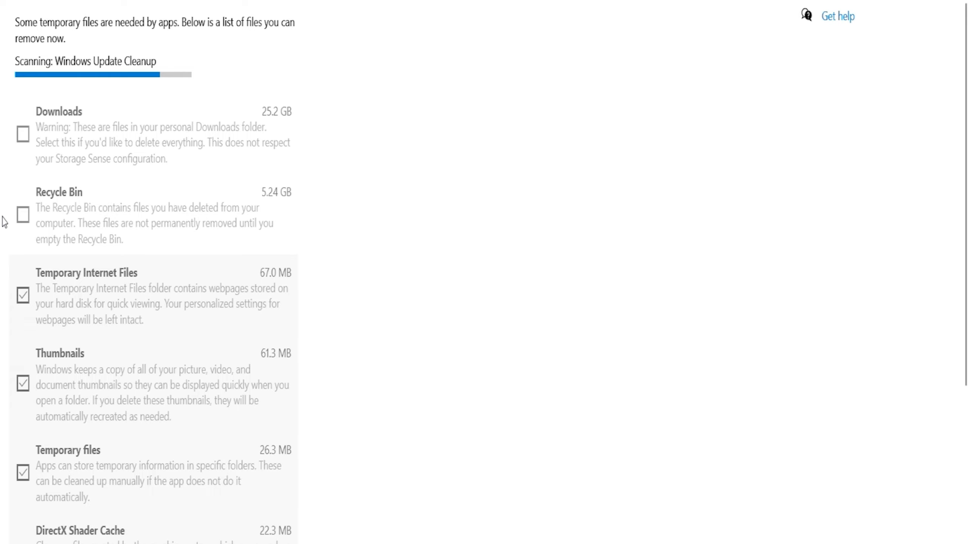
# Add the Recycle Bin to the temporary files selected for removal and review the other categories
pyautogui.scroll(-4, 105, 497)
pyautogui.scroll(-4, 103, 493)
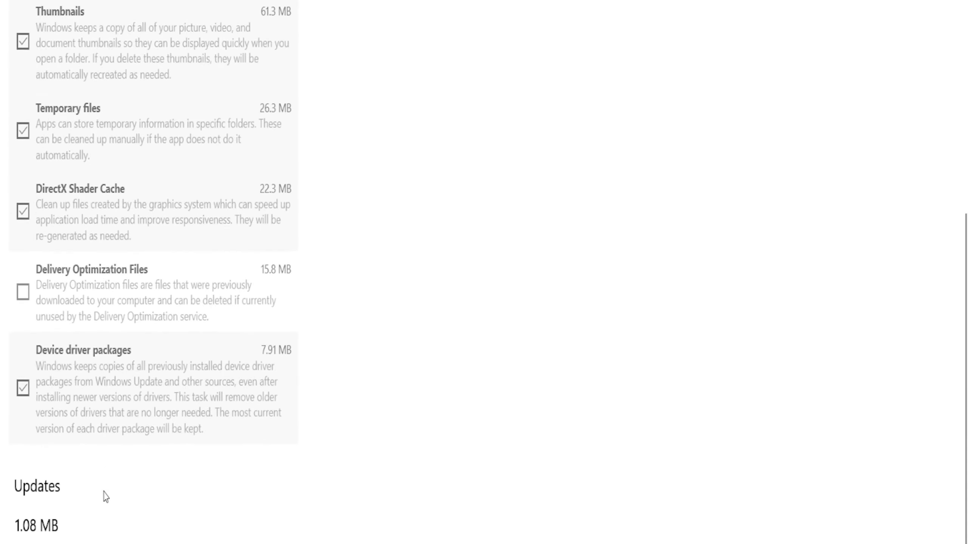
pyautogui.scroll(4, 104, 493)
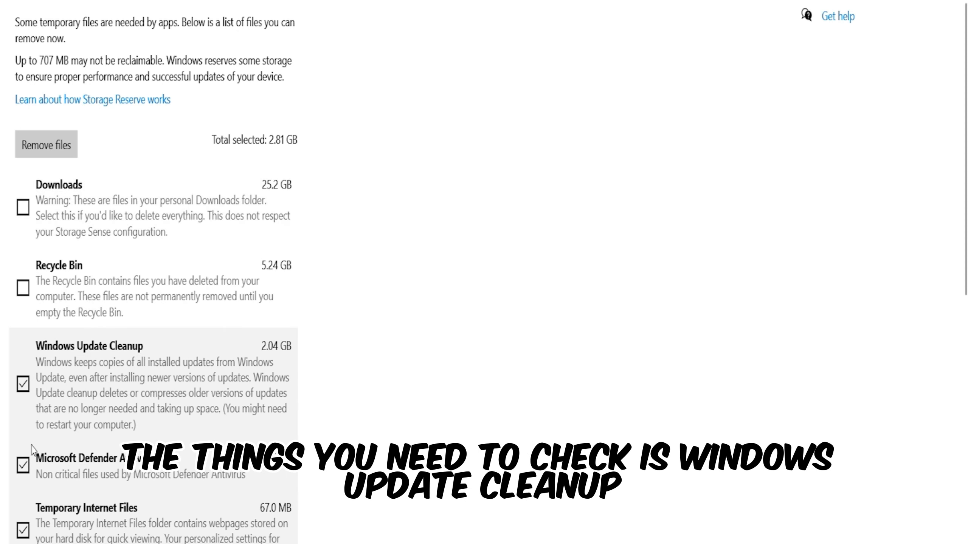
pyautogui.click(42, 294)
pyautogui.scroll(-3, 126, 443)
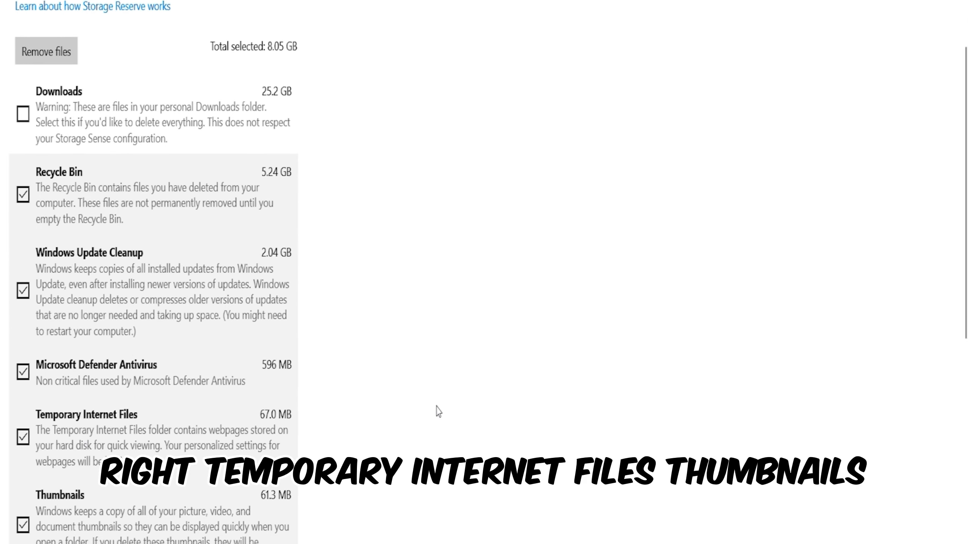
pyautogui.scroll(-8, 394, 378)
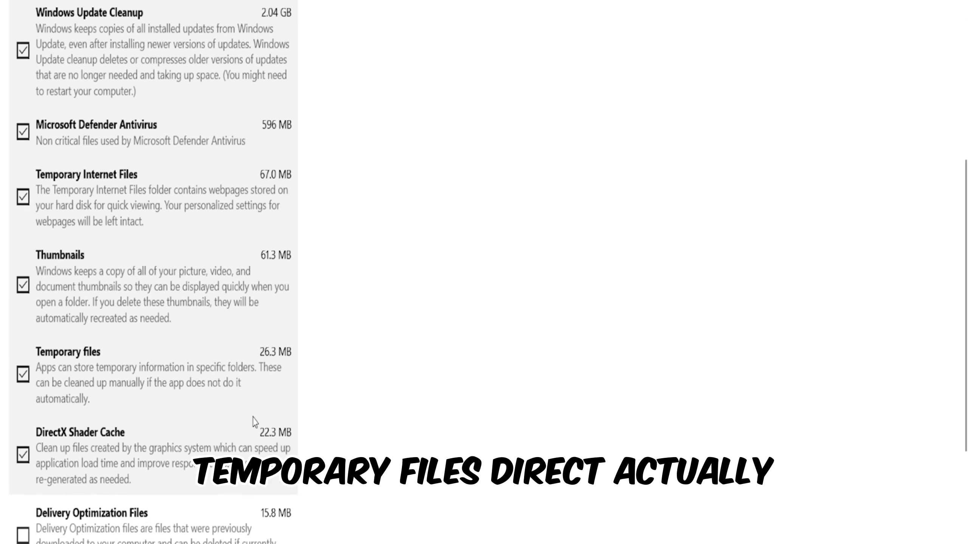
pyautogui.scroll(-3, 254, 422)
pyautogui.scroll(-3, 218, 343)
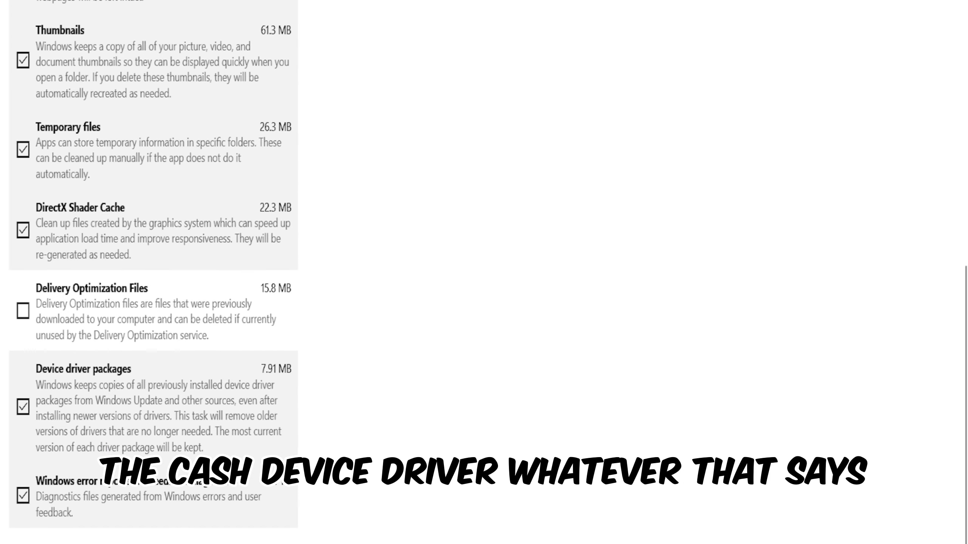
pyautogui.scroll(15, 95, 491)
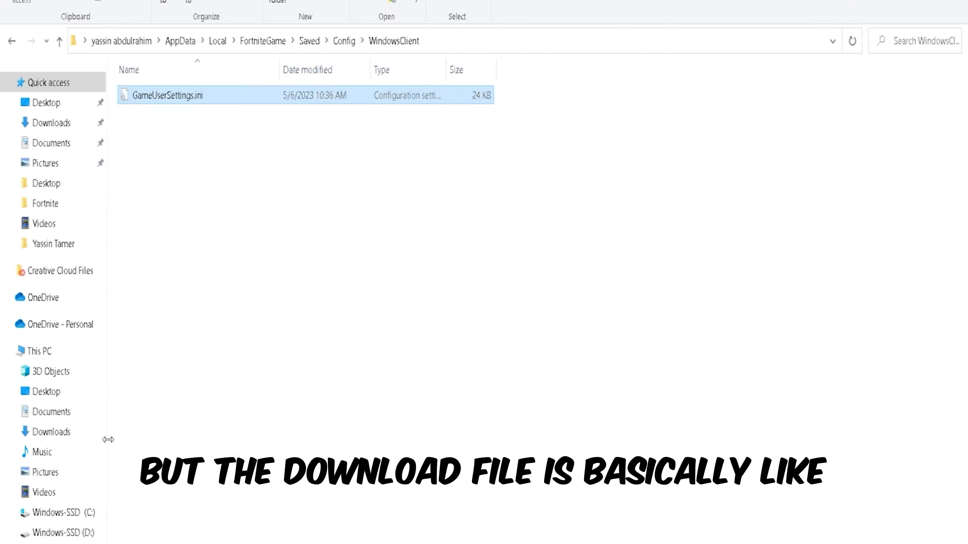
# Switch to File Explorer and look through the contents of the Downloads folder
pyautogui.click(45, 471)
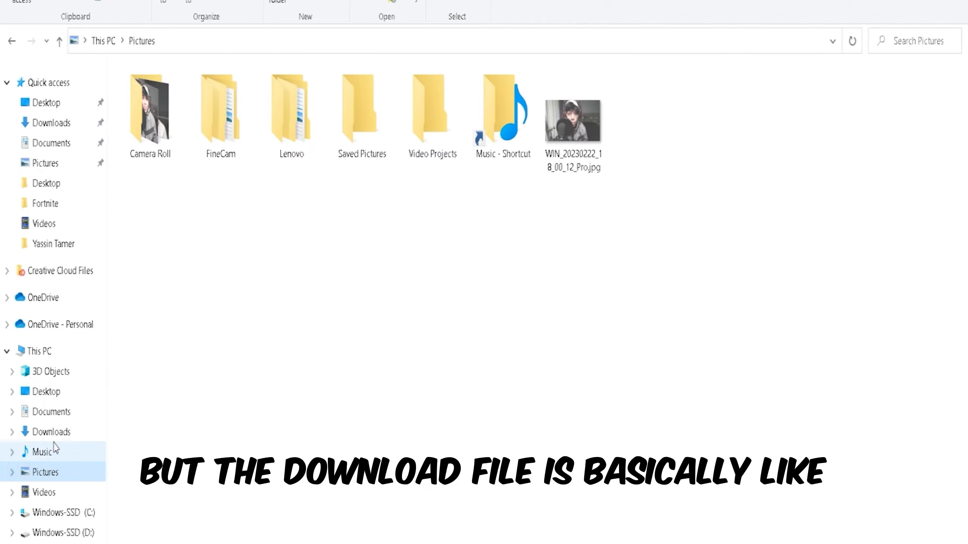
pyautogui.click(42, 452)
pyautogui.click(57, 433)
pyautogui.scroll(-7, 491, 351)
pyautogui.scroll(-20, 476, 331)
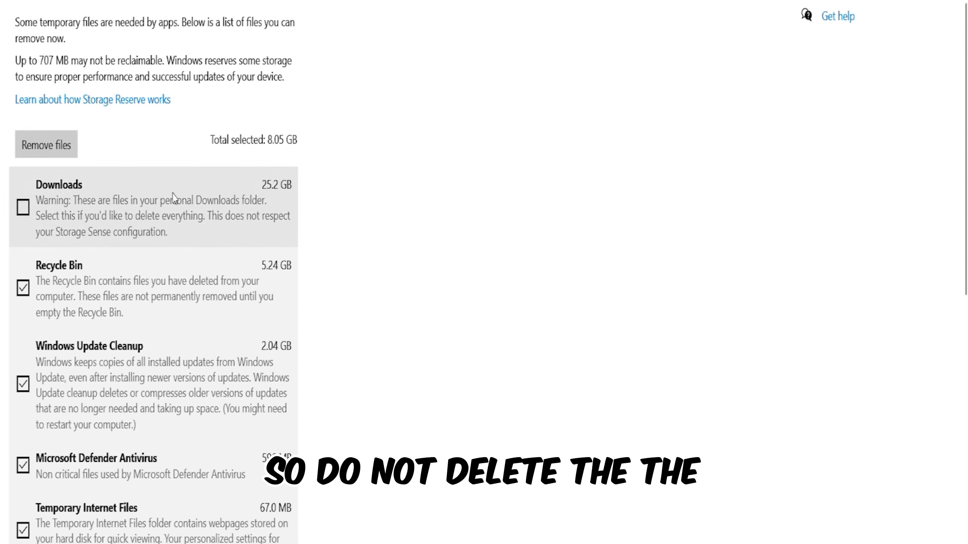
# Remove the selected temporary files, leaving Downloads out of the cleanup, and return to the desktop
pyautogui.click(46, 145)
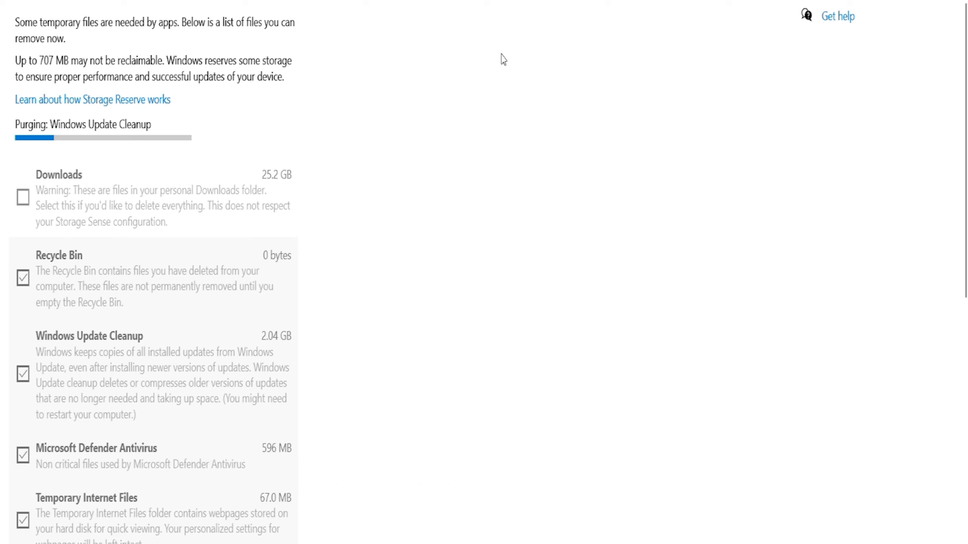
pyautogui.hotkey('alt', 'z')
pyautogui.click(534, 119)
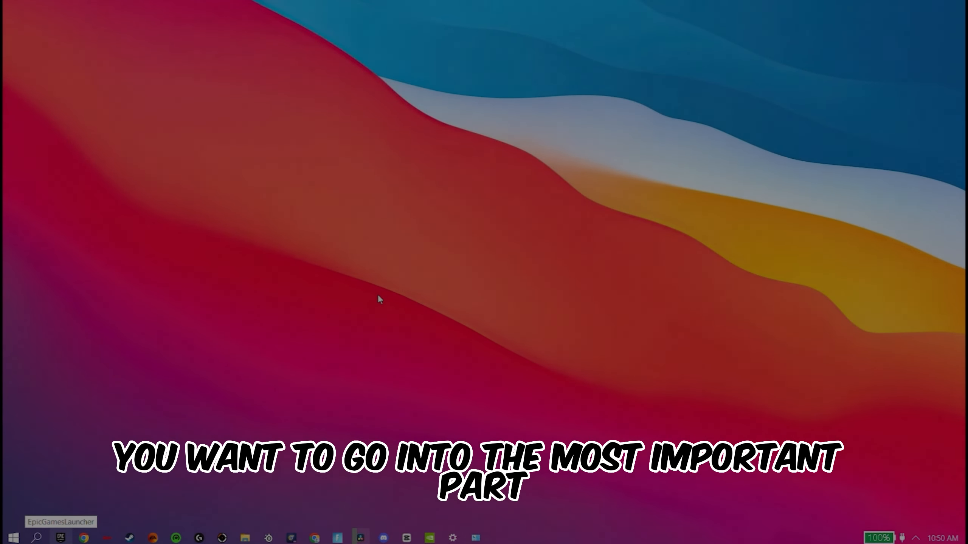
# Open the local application data folder by running %localappdata%
pyautogui.press('super+r')
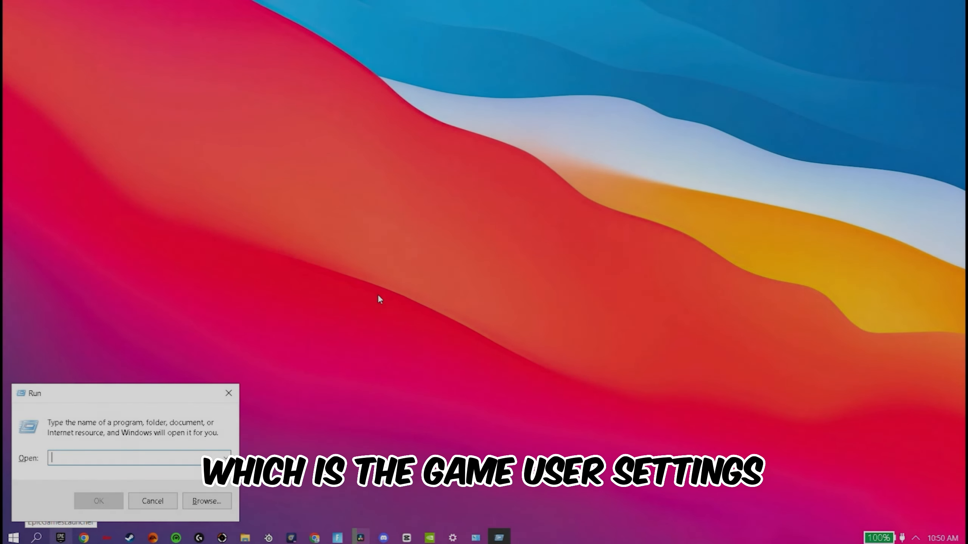
pyautogui.write('%')
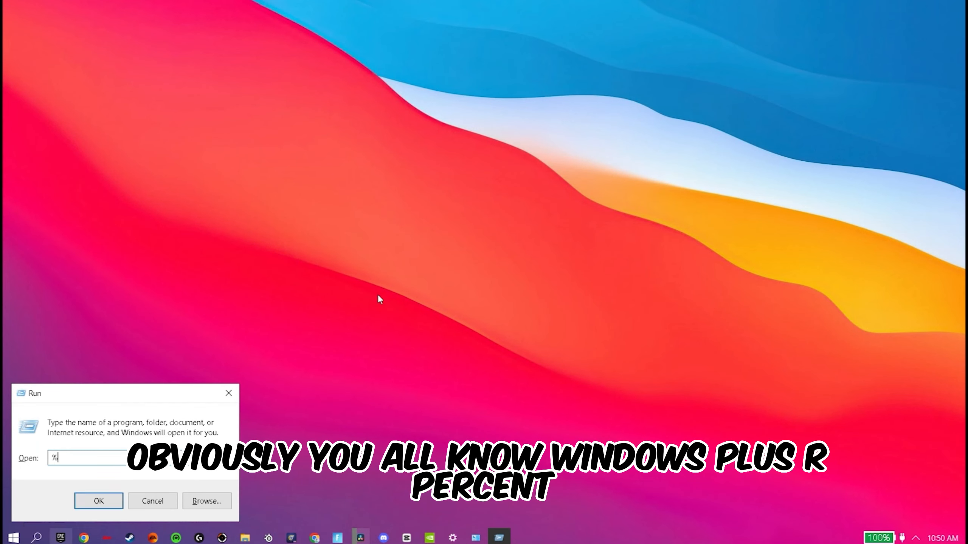
pyautogui.write('localappdata%')
pyautogui.press('Return')
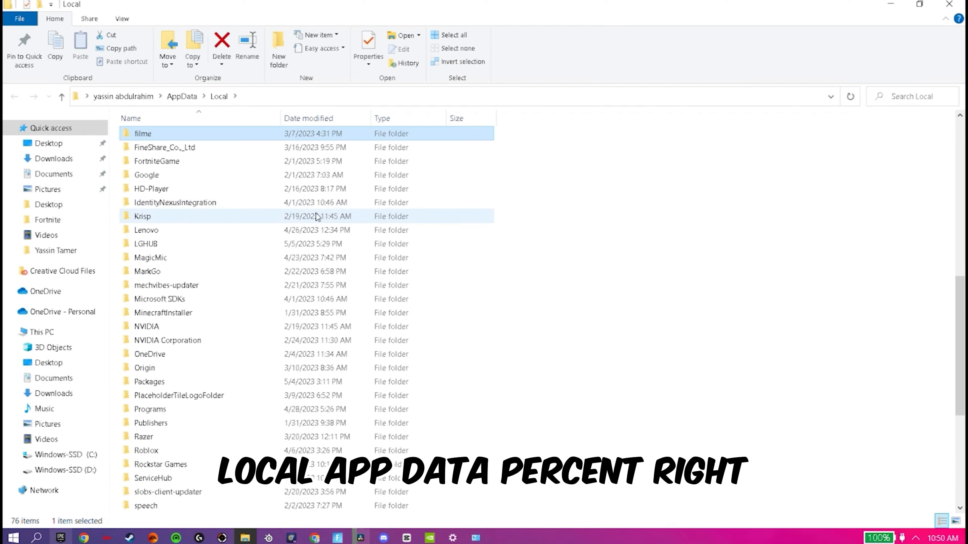
# Open the WindowsClient folder inside FortniteGame > Saved > Config
pyautogui.doubleClick(208, 161)
pyautogui.doubleClick(198, 138)
pyautogui.doubleClick(208, 154)
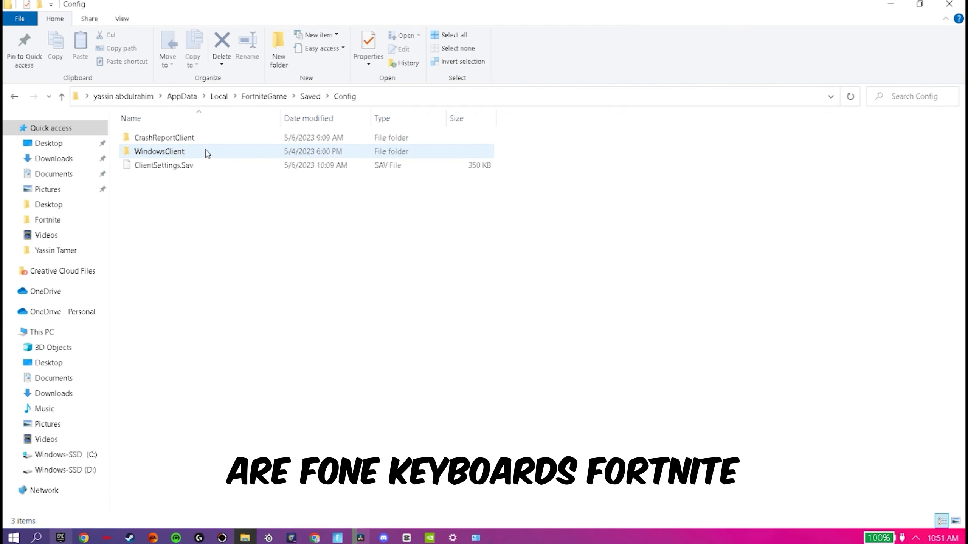
pyautogui.doubleClick(206, 151)
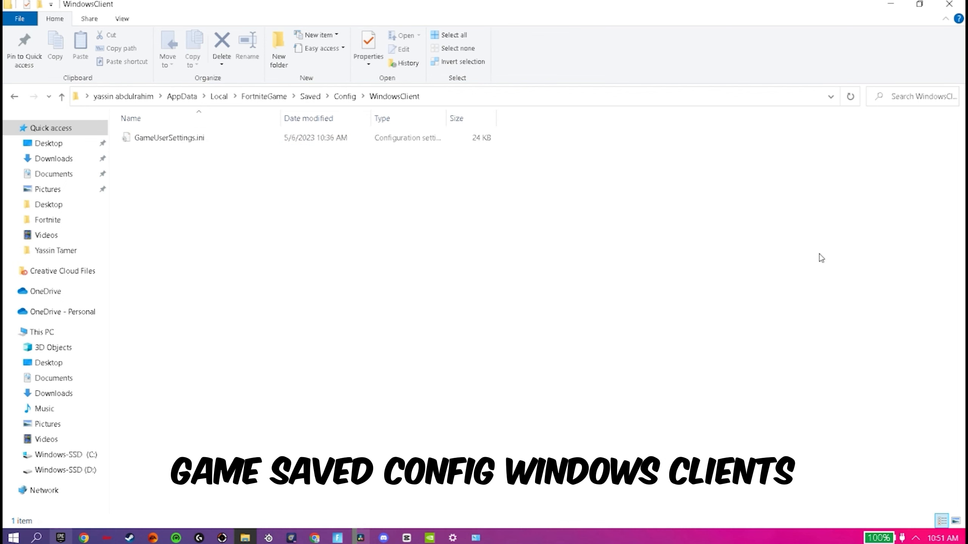
# Check the Read-only attribute in the properties of GameUserSettings.ini and close them
pyautogui.rightClick(259, 137)
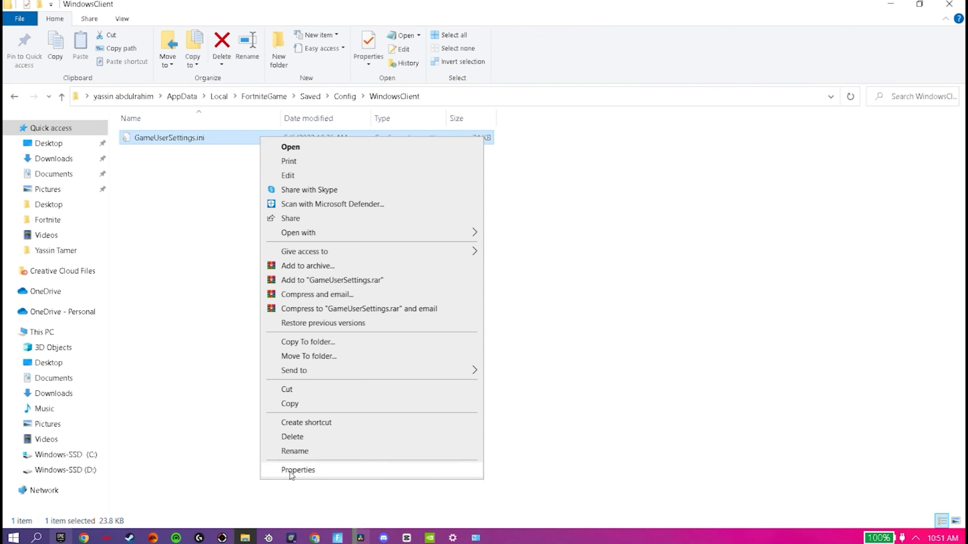
pyautogui.click(291, 472)
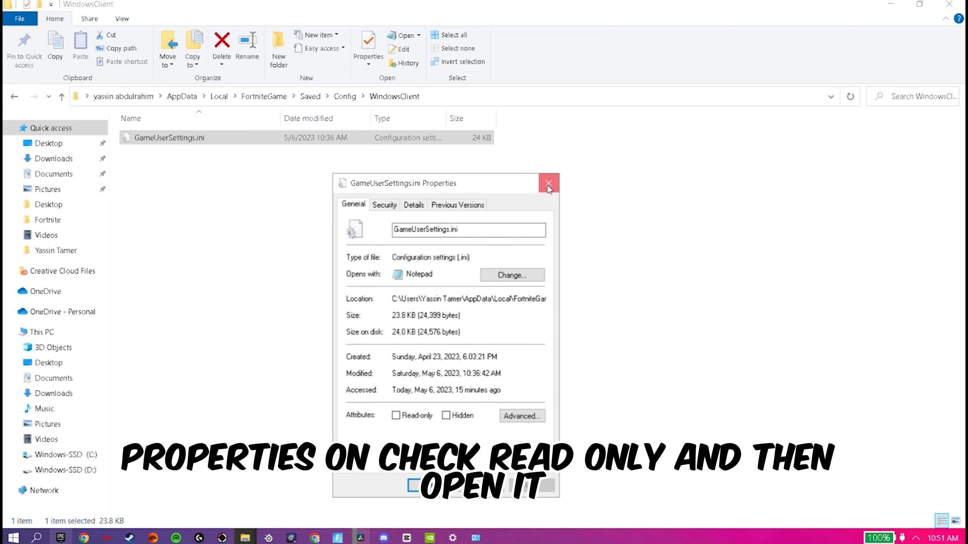
pyautogui.click(548, 185)
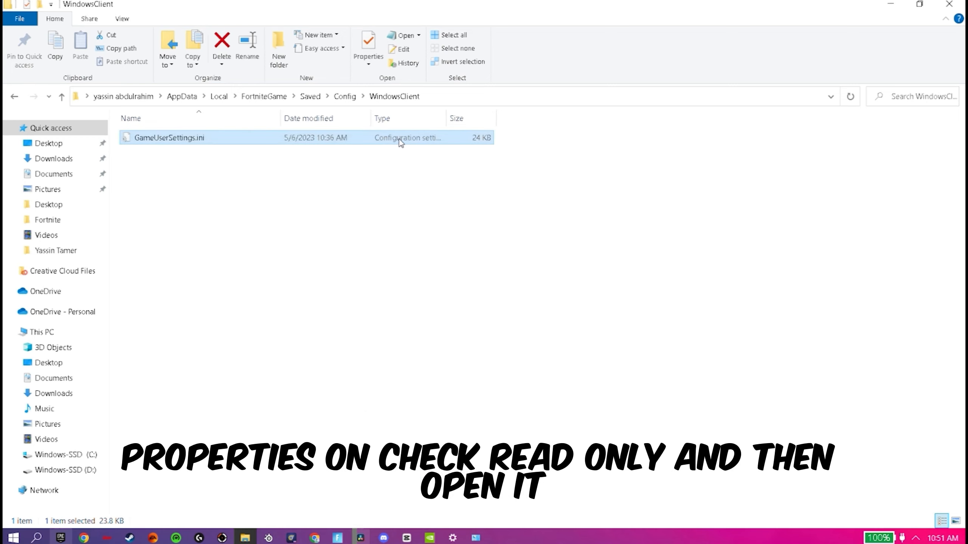
# Open GameUserSettings.ini in Notepad and set bMotionBlur to False
pyautogui.doubleClick(399, 138)
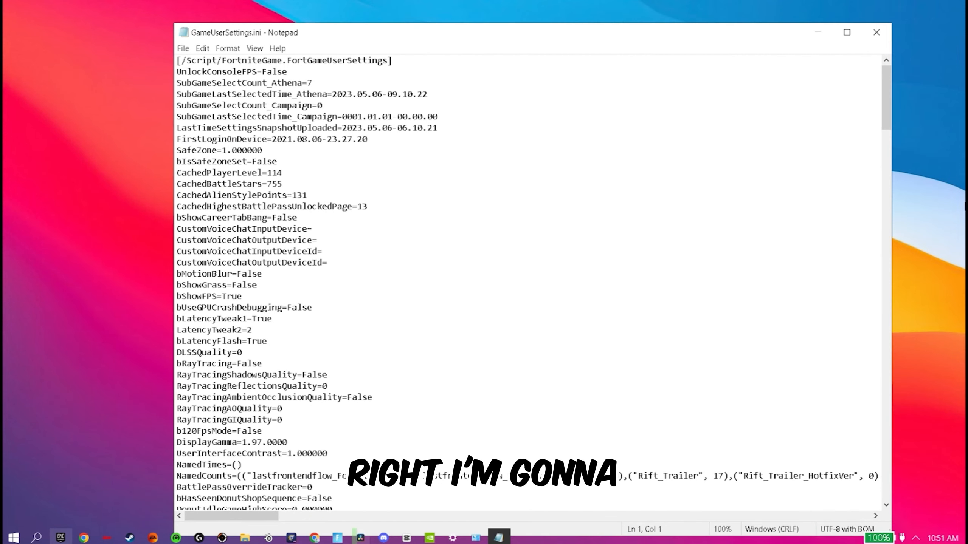
pyautogui.click(270, 273)
pyautogui.press('BackSpace')
pyautogui.press('BackSpace')
pyautogui.press('BackSpace')
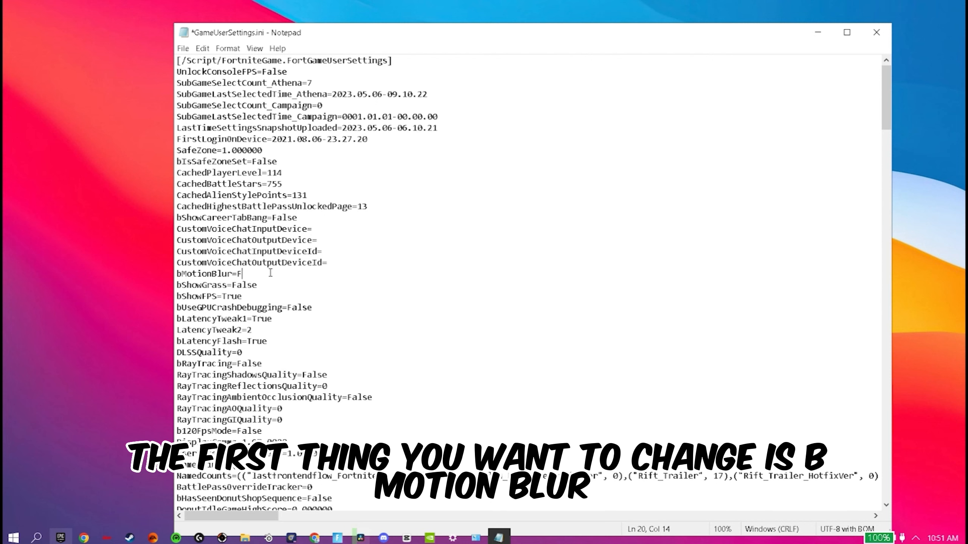
pyautogui.press('capslock')
pyautogui.write('lse')
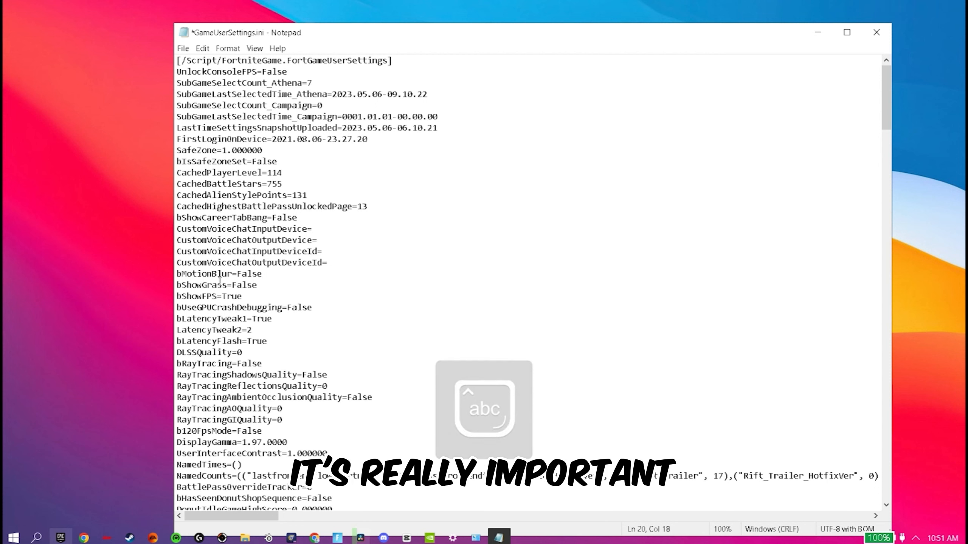
# Set bShowGrass to False on the line below bMotionBlur
pyautogui.press('Down')
pyautogui.press('BackSpace')
pyautogui.press('BackSpace')
pyautogui.press('BackSpace')
pyautogui.press('BackSpace')
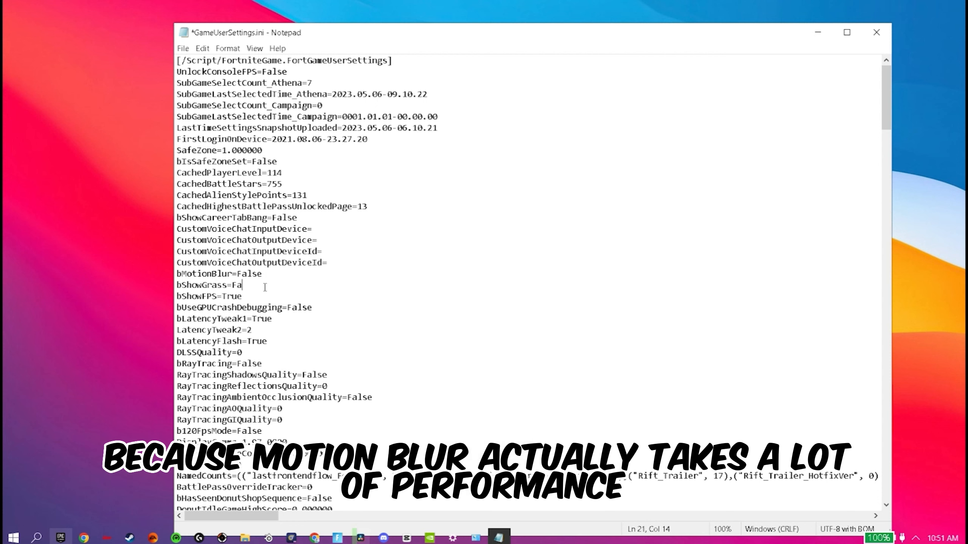
pyautogui.press('capslock')
pyautogui.press('capslock')
pyautogui.write('al')
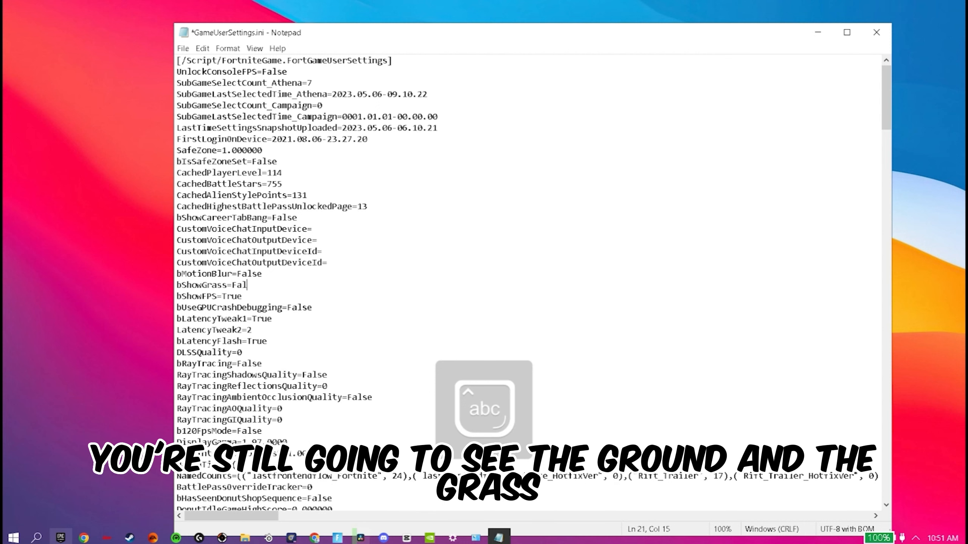
pyautogui.write('se')
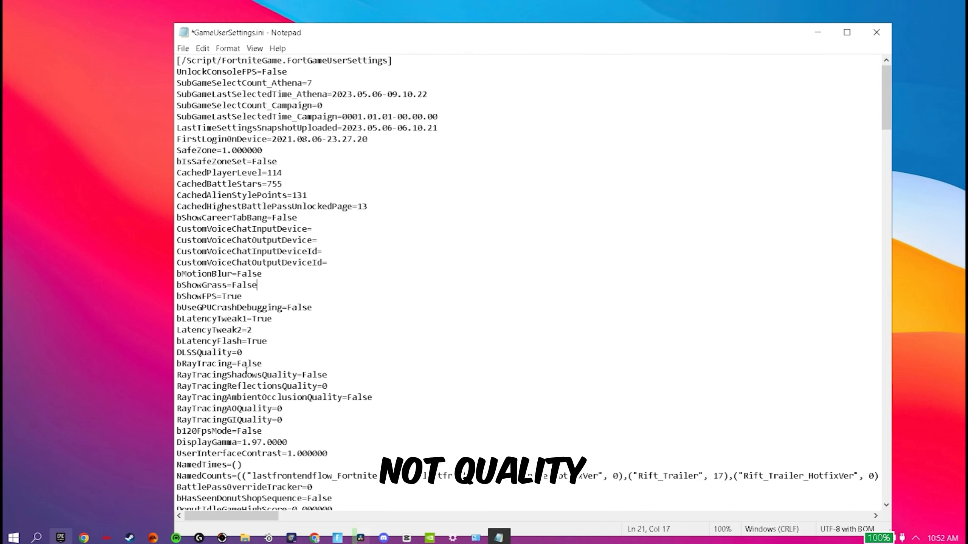
# Check the ray tracing quality, b120FpsMode and DisplayGamma values in the configuration file
pyautogui.moveTo(176, 375); pyautogui.dragTo(320, 433)
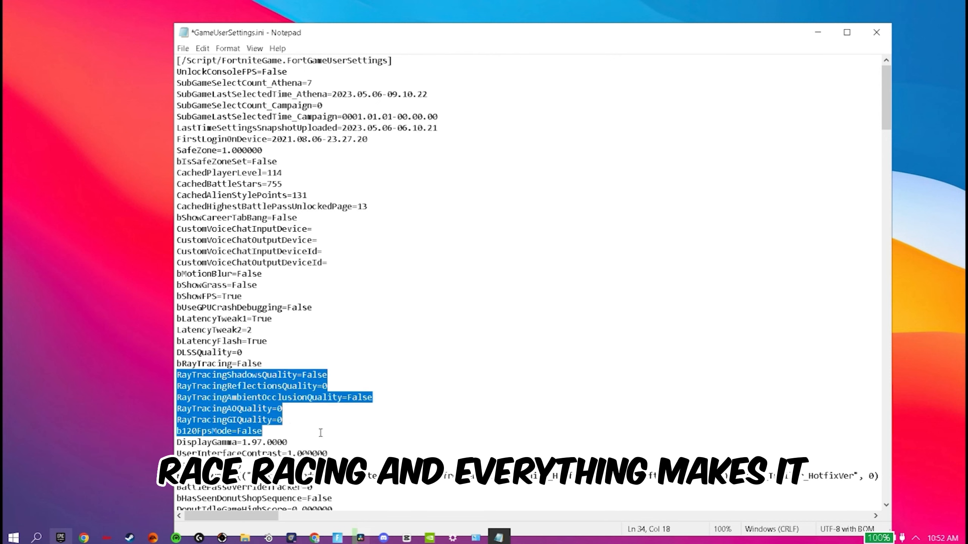
pyautogui.click(319, 433)
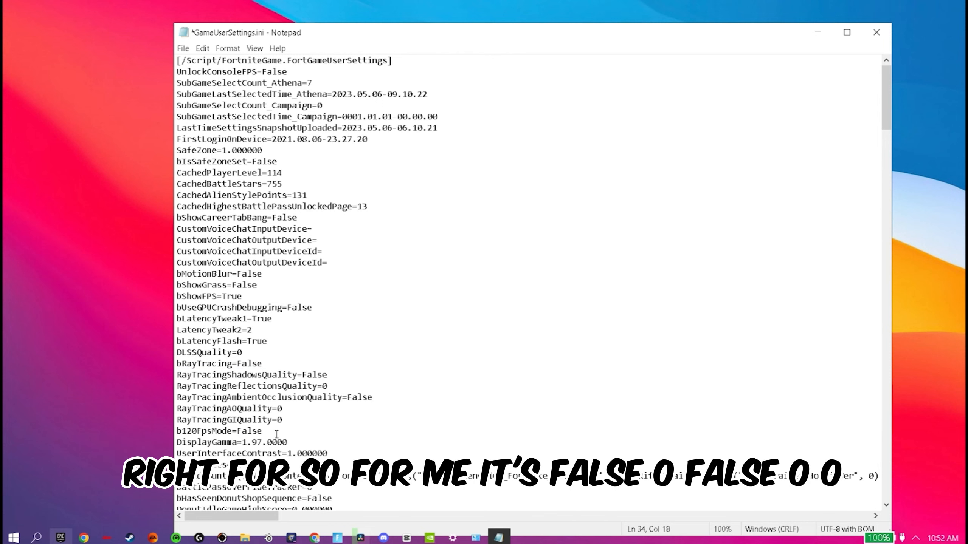
pyautogui.scroll(-1, 290, 405)
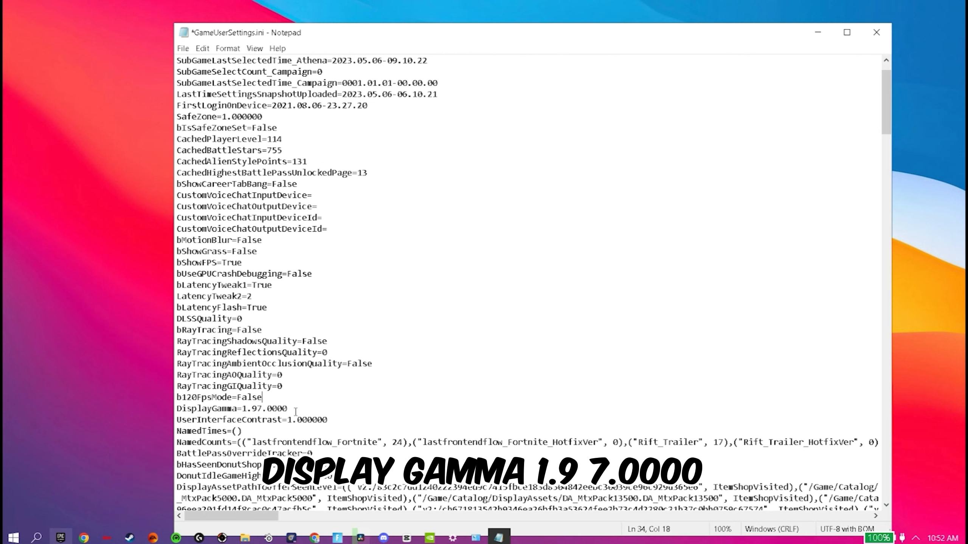
# Check the bDisableMouseAcceleration setting in the configuration file
pyautogui.scroll(-12, 333, 424)
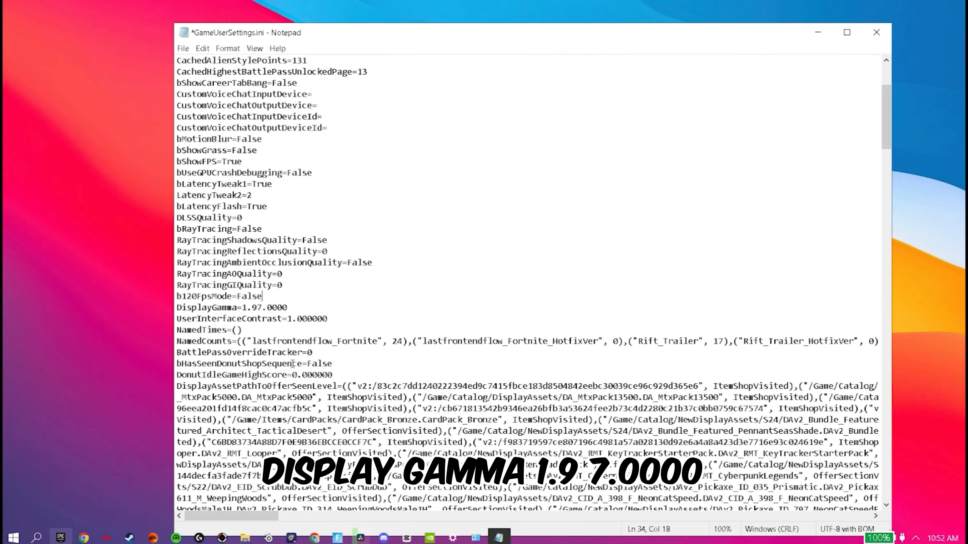
pyautogui.scroll(-7, 381, 317)
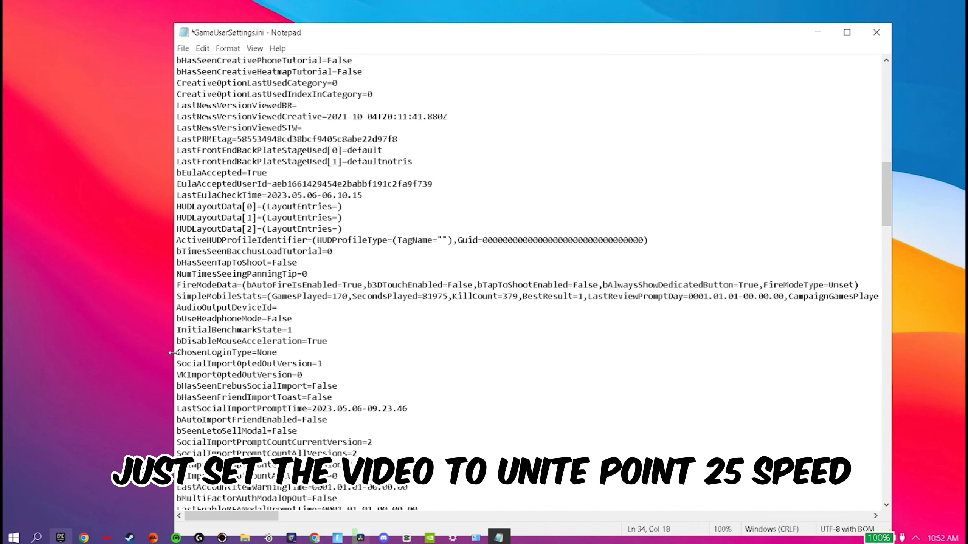
pyautogui.moveTo(178, 342); pyautogui.dragTo(373, 346)
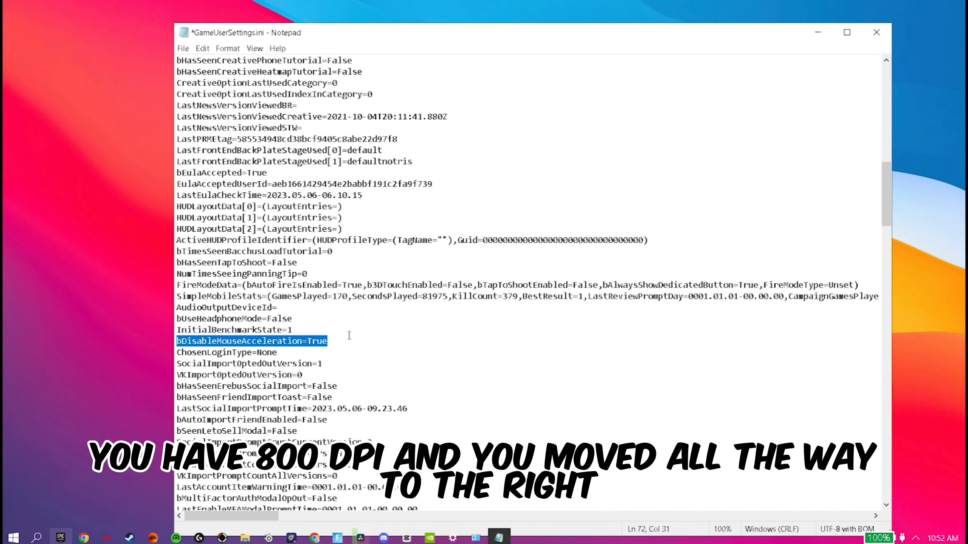
pyautogui.click(340, 339)
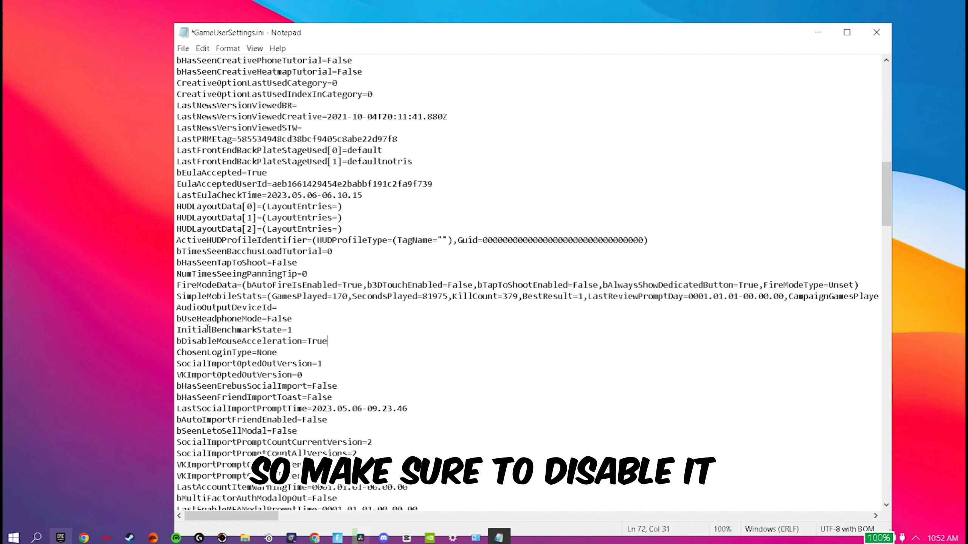
# Check the bAutoDownloadHighResTextures, bAllowLowPowerMode and bAllowVideoPlayback settings further down the file
pyautogui.scroll(-4, 312, 382)
pyautogui.scroll(-2, 312, 382)
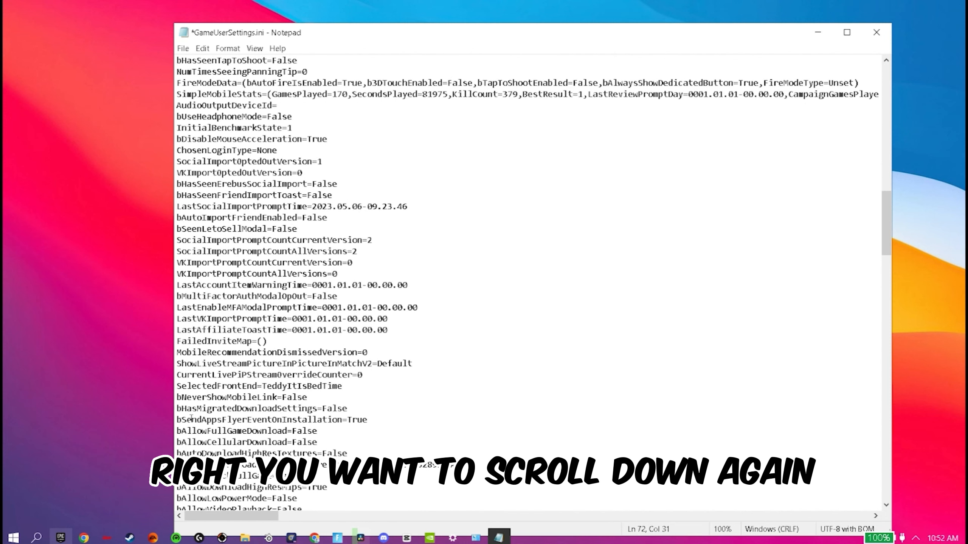
pyautogui.moveTo(177, 453)
pyautogui.mouseDown()
pyautogui.moveTo(389, 454)
pyautogui.moveTo(184, 442)
pyautogui.mouseUp()
pyautogui.click(389, 454)
pyautogui.click(184, 442)
pyautogui.scroll(-3, 184, 445)
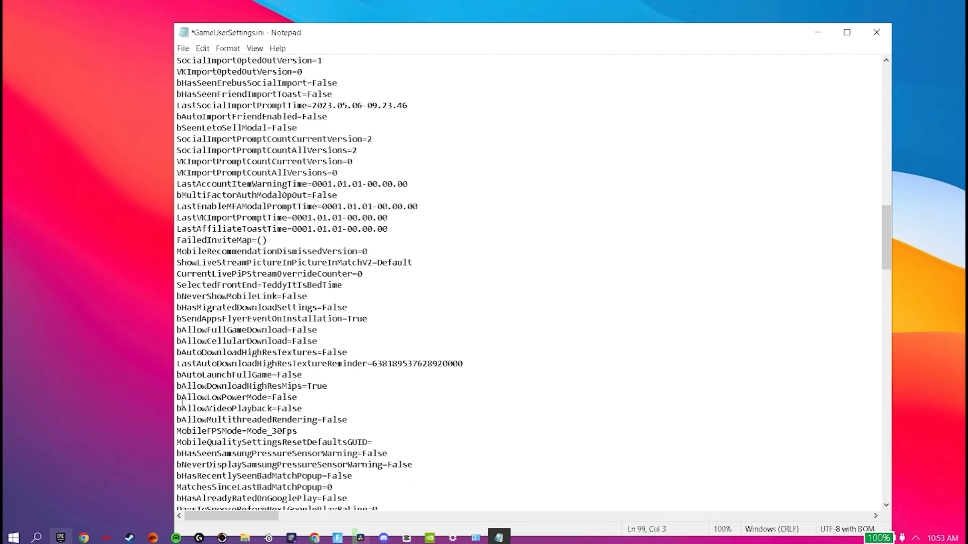
pyautogui.moveTo(181, 399); pyautogui.dragTo(326, 406)
pyautogui.click(327, 406)
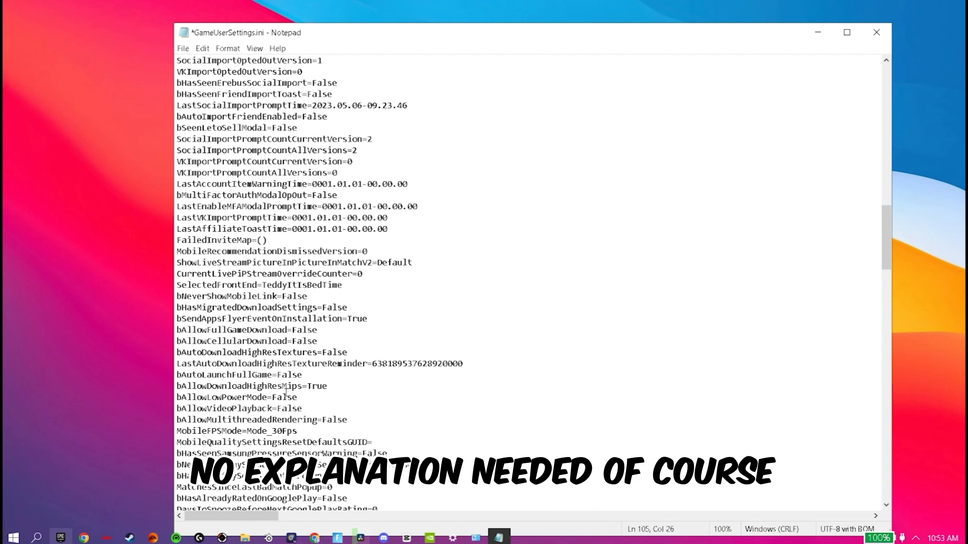
# Set bAllowDownloadHighResMips to False, with a capital F
pyautogui.click(330, 388)
pyautogui.press('BackSpace')
pyautogui.press('BackSpace')
pyautogui.press('BackSpace')
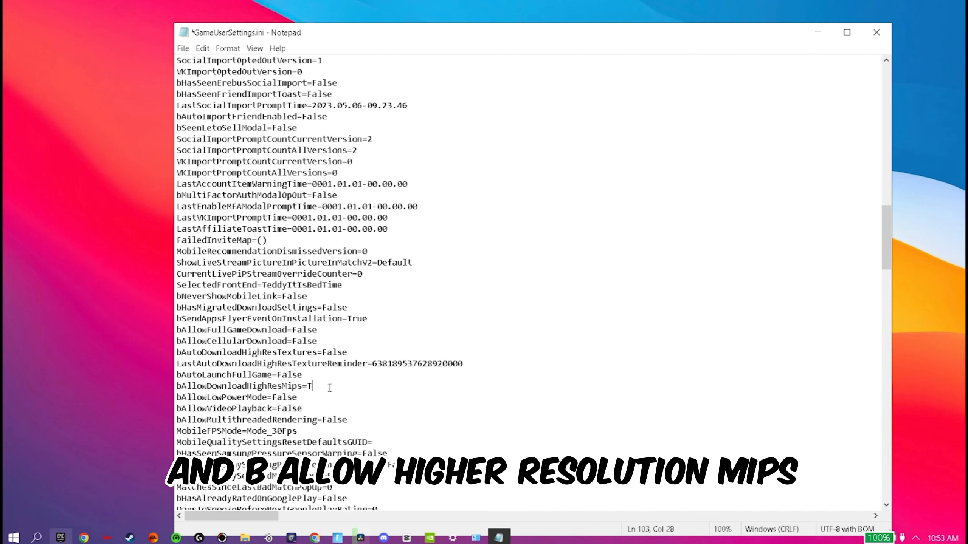
pyautogui.press('capslock')
pyautogui.press('BackSpace')
pyautogui.write('false')
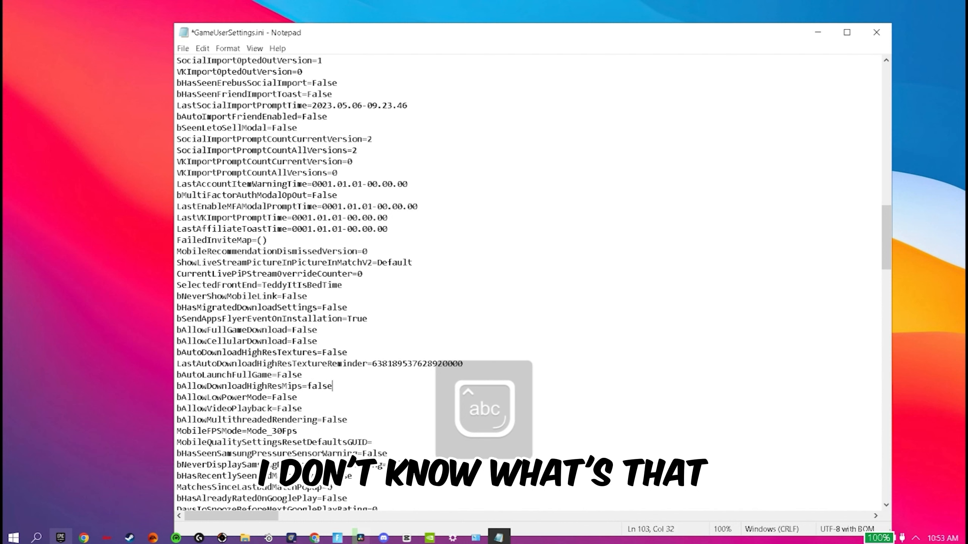
pyautogui.click(313, 387)
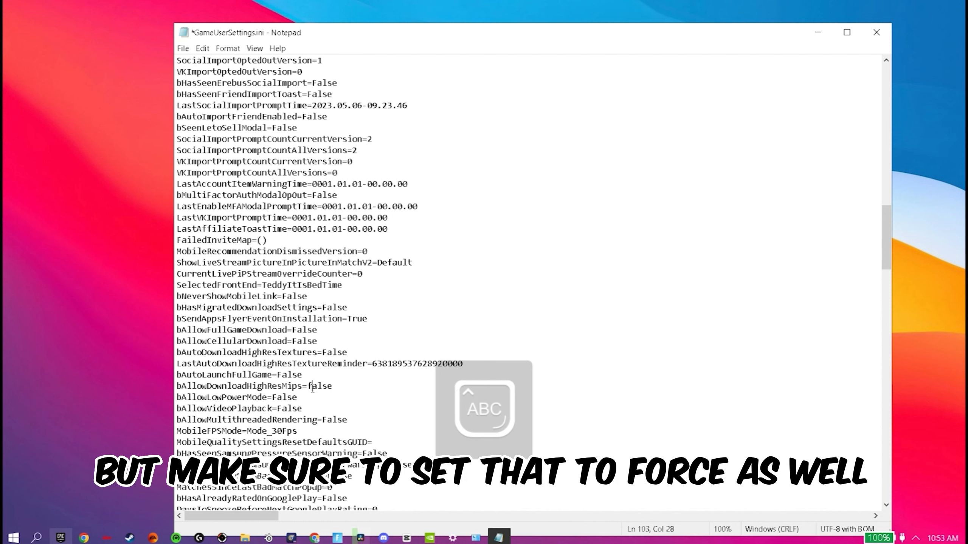
pyautogui.press('BackSpace')
pyautogui.write('F')
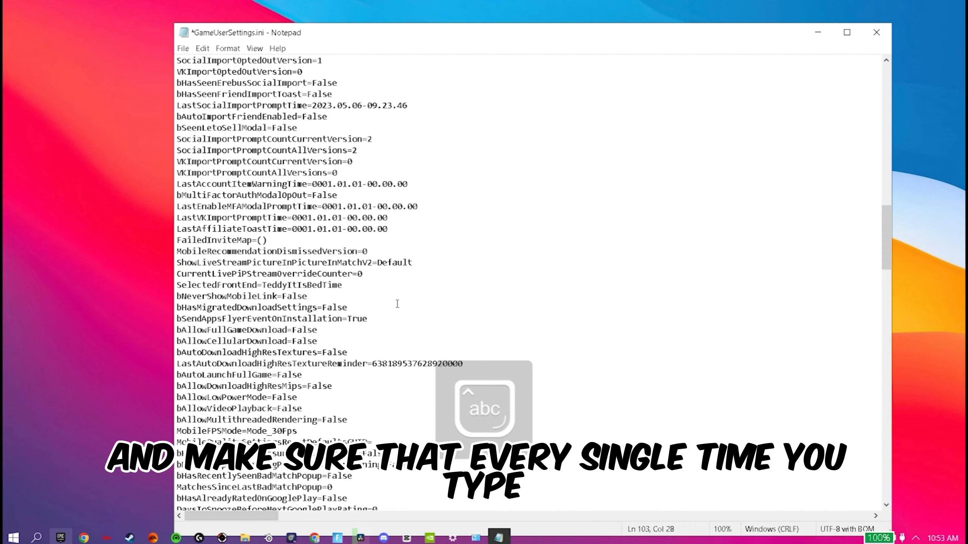
# Check the ResolutionSize, LastUserConfirmedResolutionSize and WindowPos lines in the configuration file
pyautogui.scroll(-7, 381, 305)
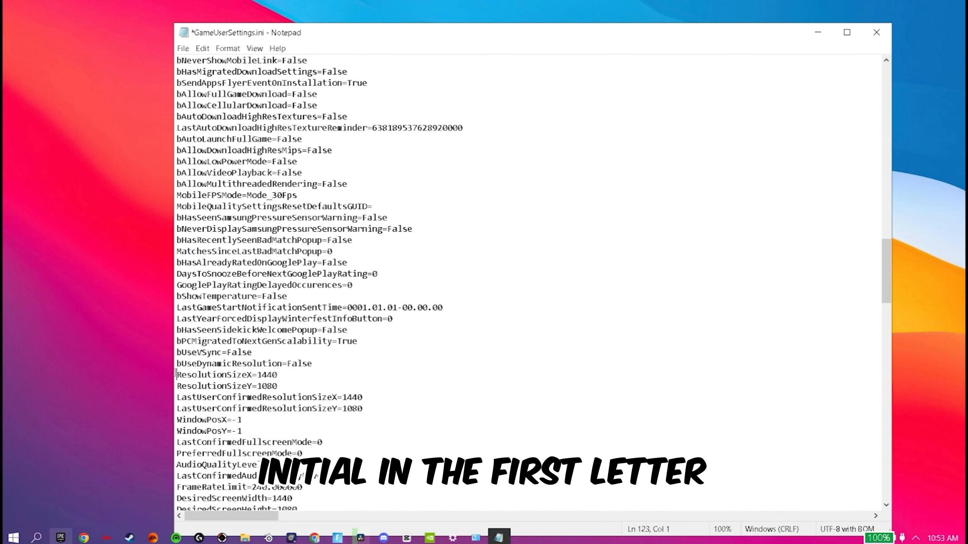
pyautogui.moveTo(177, 374); pyautogui.dragTo(382, 411)
pyautogui.click(381, 411)
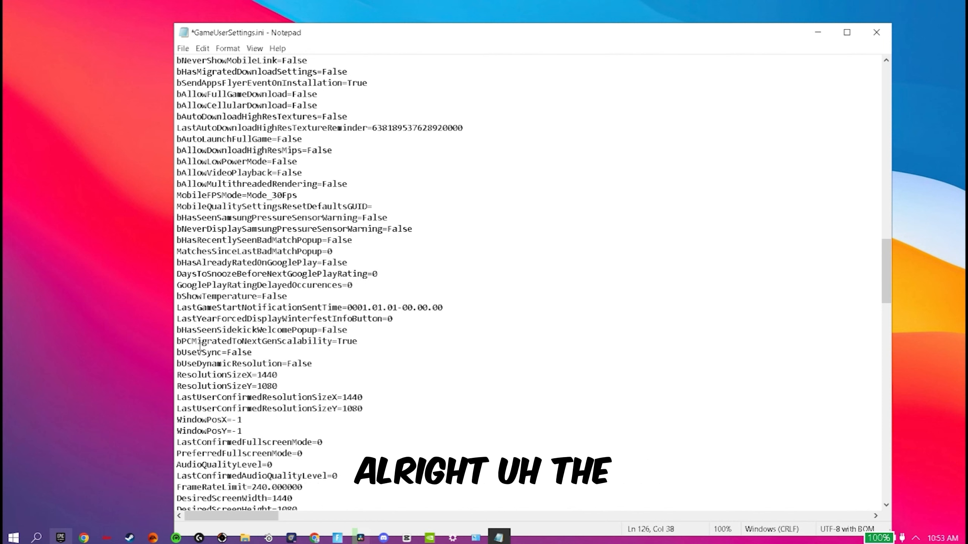
pyautogui.click(182, 373)
pyautogui.moveTo(181, 373); pyautogui.dragTo(377, 431)
pyautogui.click(381, 430)
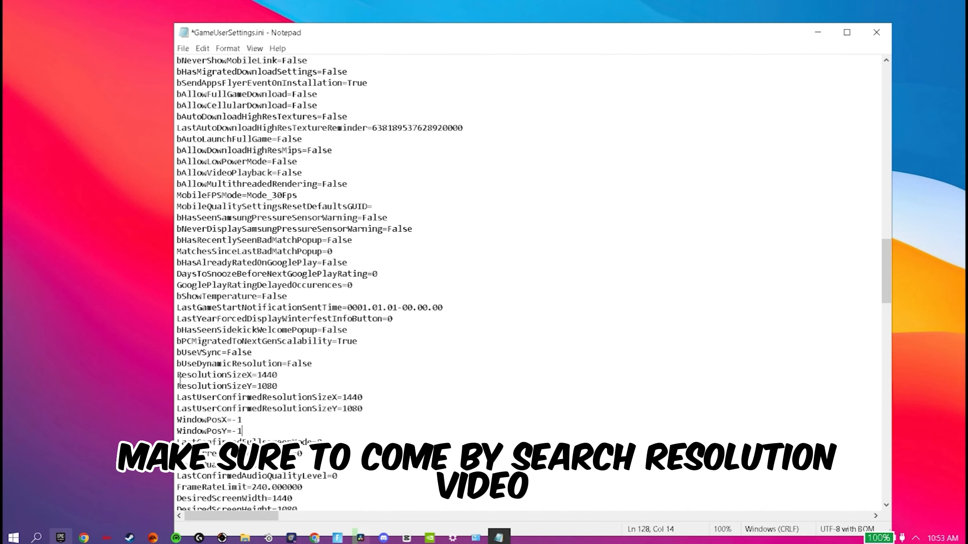
pyautogui.moveTo(174, 378); pyautogui.dragTo(154, 393)
# Check the resolution quality and the other quality values in the ScalabilityGroups section
pyautogui.scroll(-6, 208, 393)
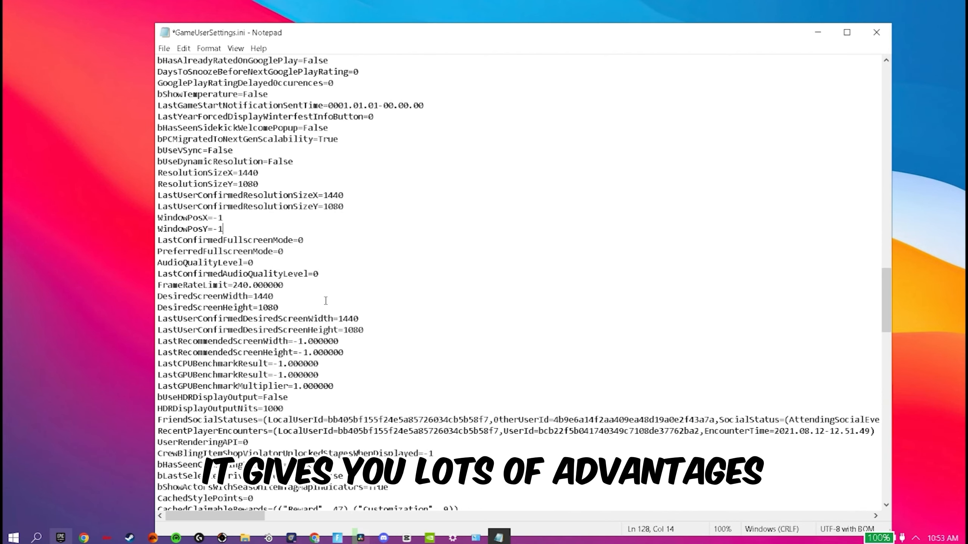
pyautogui.scroll(-4, 210, 368)
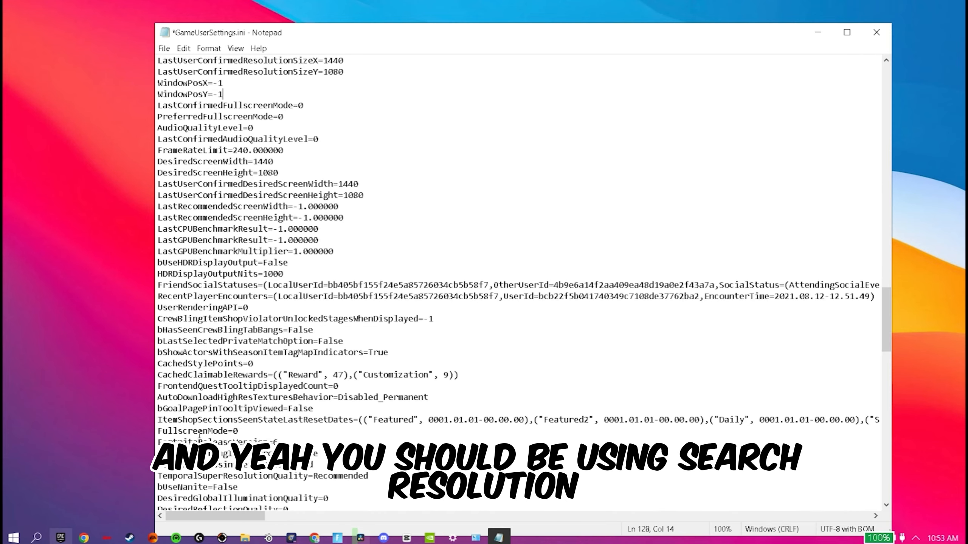
pyautogui.scroll(-6, 234, 397)
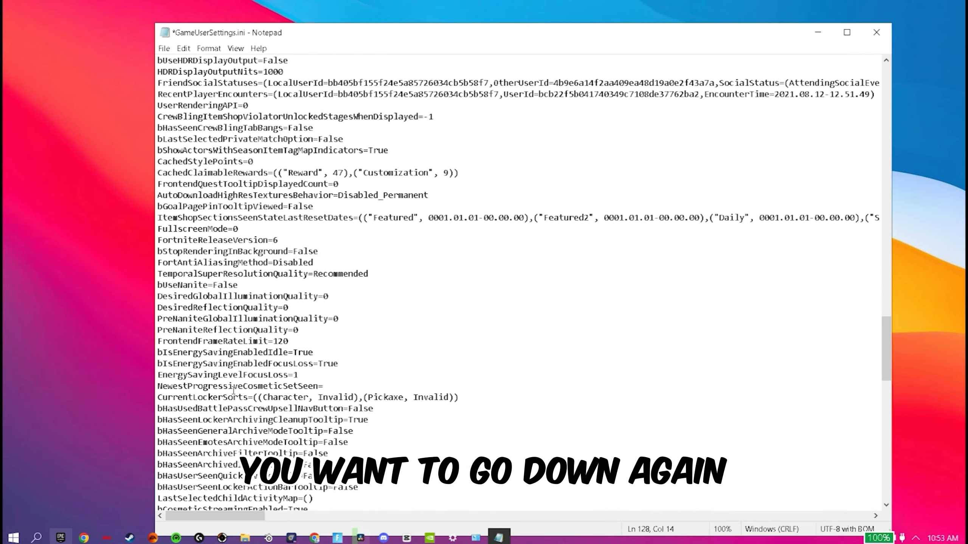
pyautogui.scroll(-11, 234, 396)
pyautogui.click(158, 296)
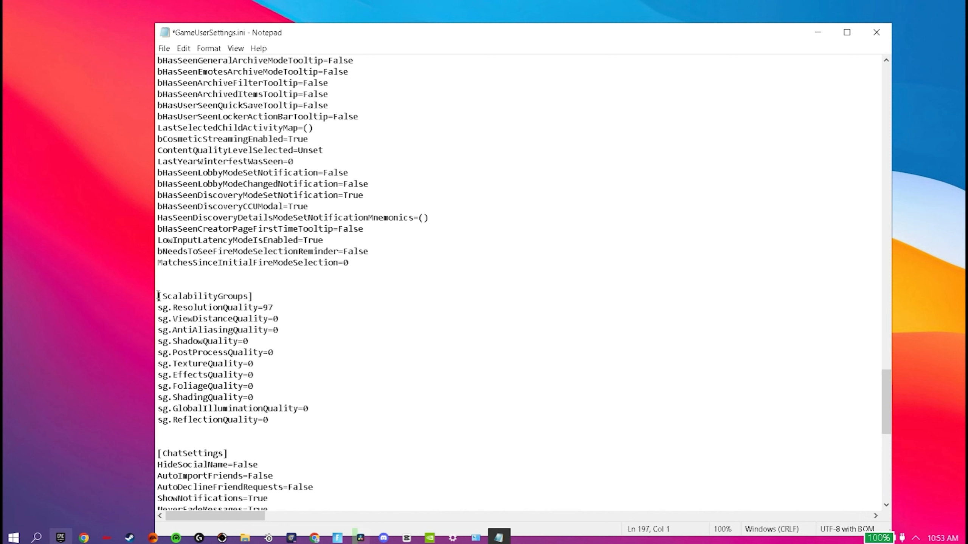
pyautogui.moveTo(159, 296); pyautogui.dragTo(252, 296)
pyautogui.press('Right')
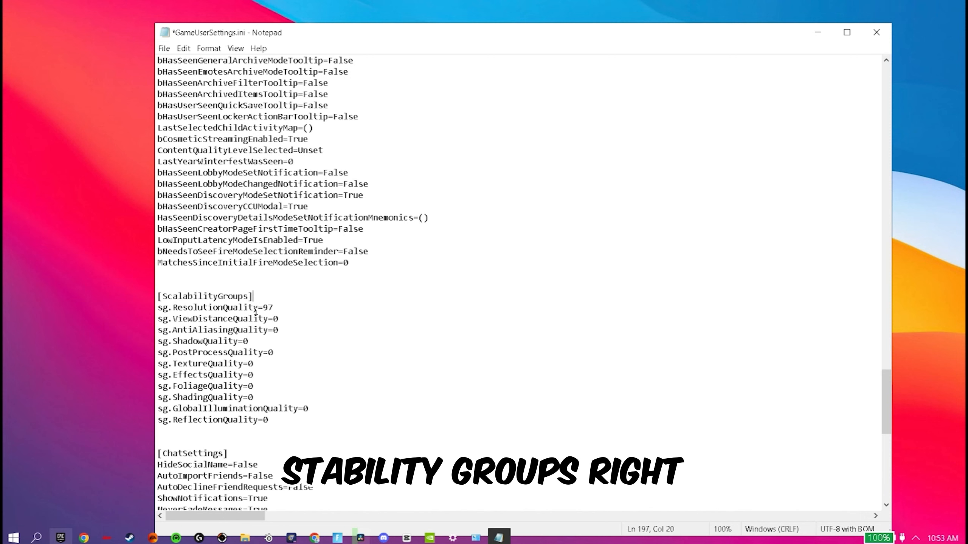
pyautogui.moveTo(168, 294); pyautogui.dragTo(313, 421)
pyautogui.click(330, 419)
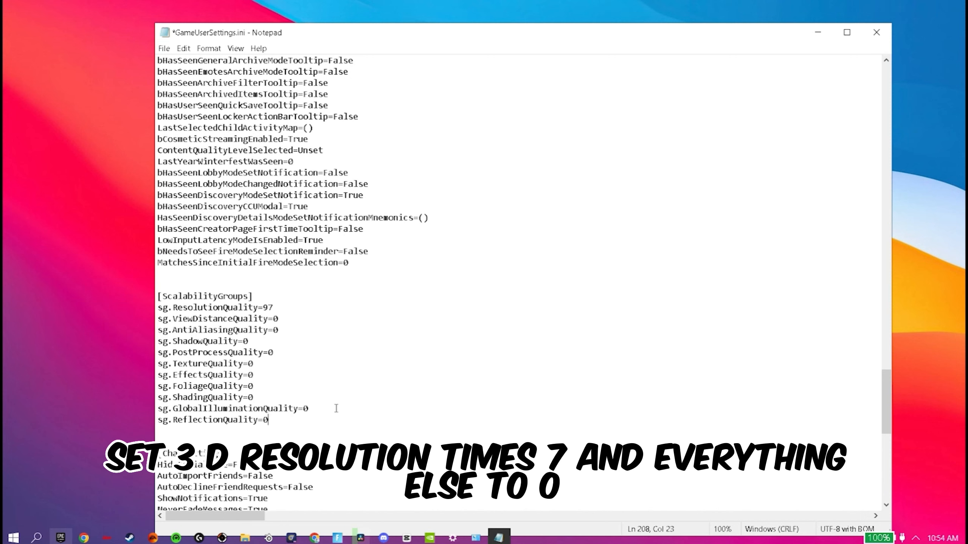
# Check MeshQuality at the end of the file, then save GameUserSettings.ini and close it
pyautogui.scroll(-7, 190, 397)
pyautogui.scroll(-7, 184, 394)
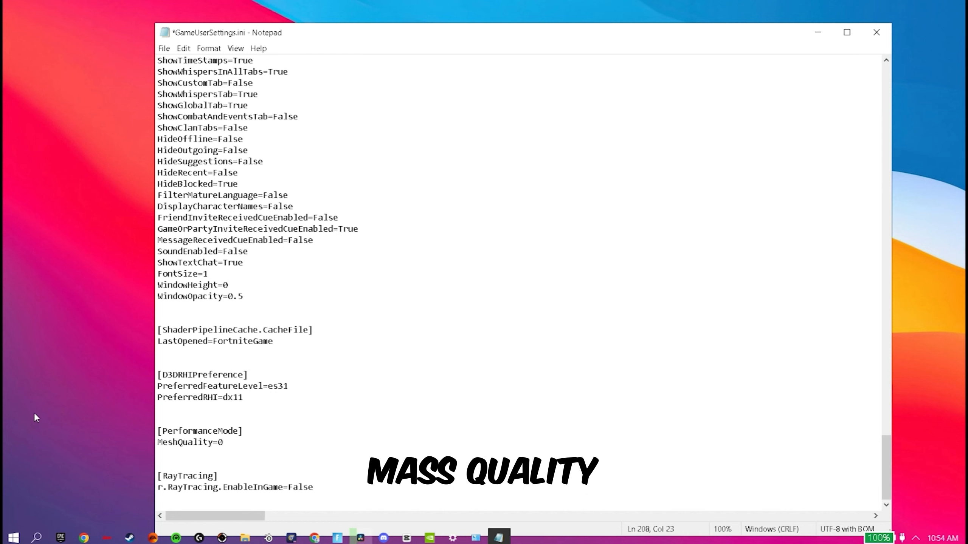
pyautogui.click(164, 48)
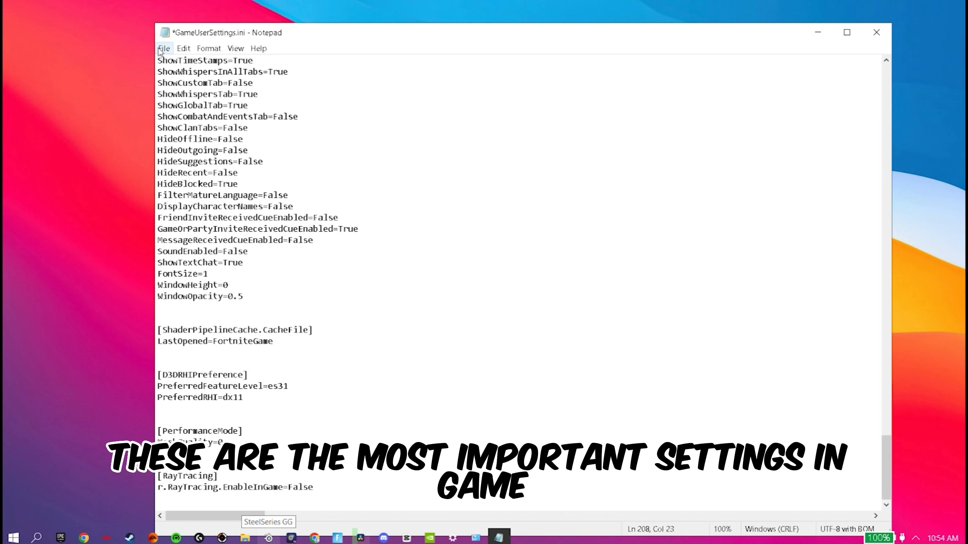
pyautogui.click(164, 52)
pyautogui.click(164, 51)
pyautogui.click(182, 99)
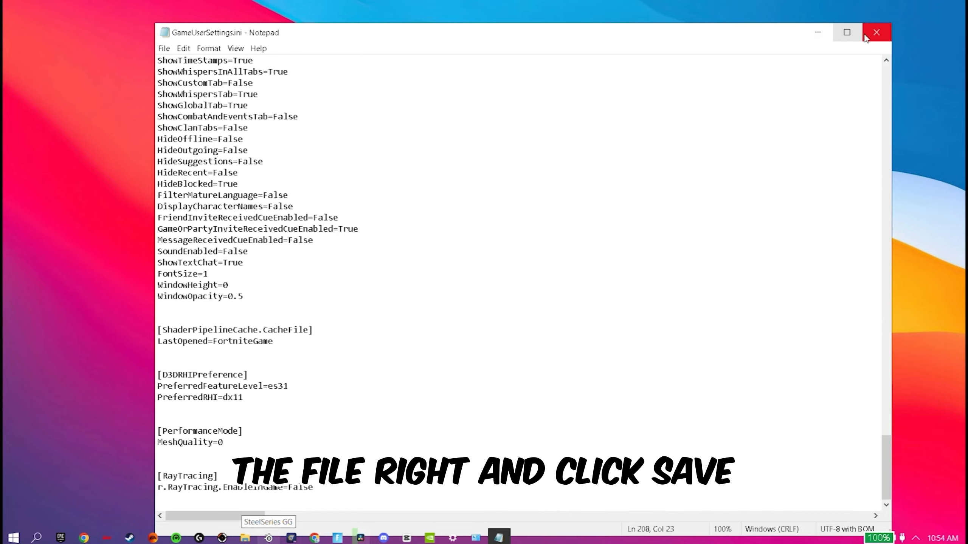
pyautogui.click(876, 32)
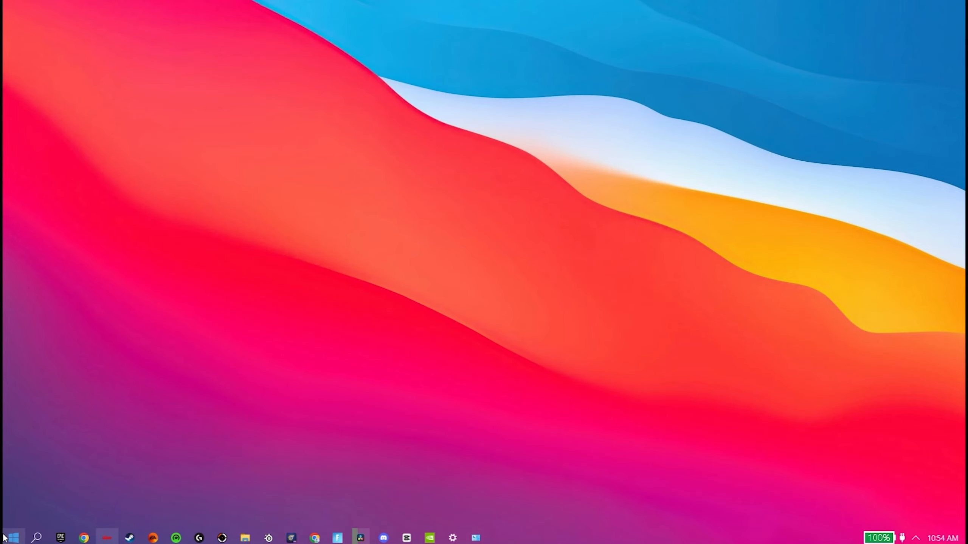